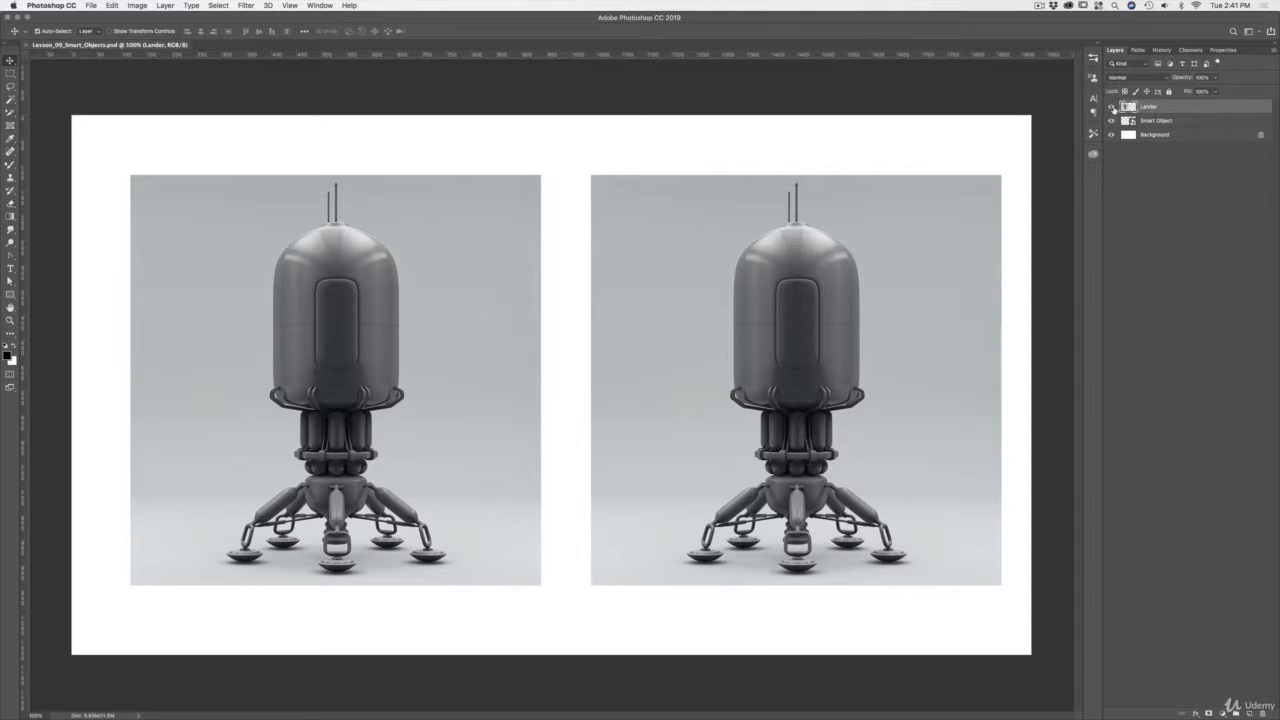
# Toggle the visibility of the Lander and Smart Object layers to identify which image each layer holds
pyautogui.click(1111, 107)
pyautogui.click(1111, 107)
pyautogui.click(1111, 107)
pyautogui.click(1111, 107)
pyautogui.click(1158, 121)
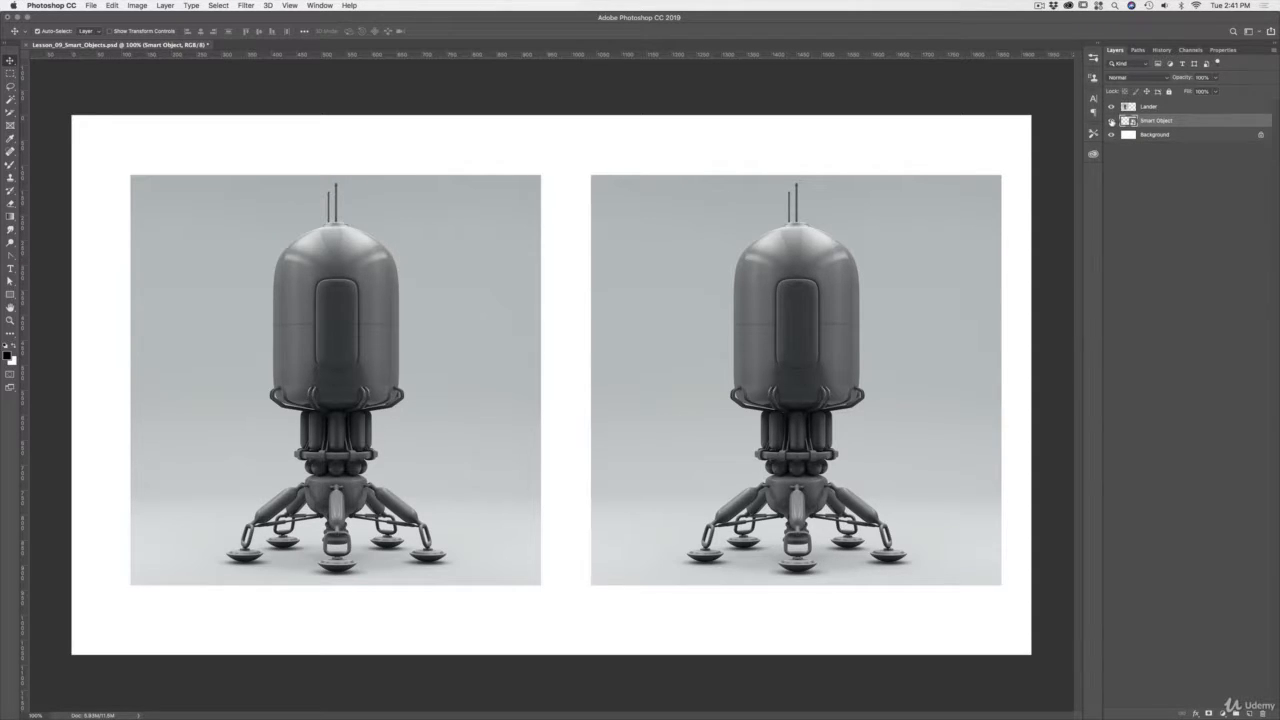
pyautogui.click(1111, 121)
pyautogui.click(1111, 121)
# Scale the Lander layer down proportionally to just under half its size and move it slightly up
pyautogui.click(456, 258)
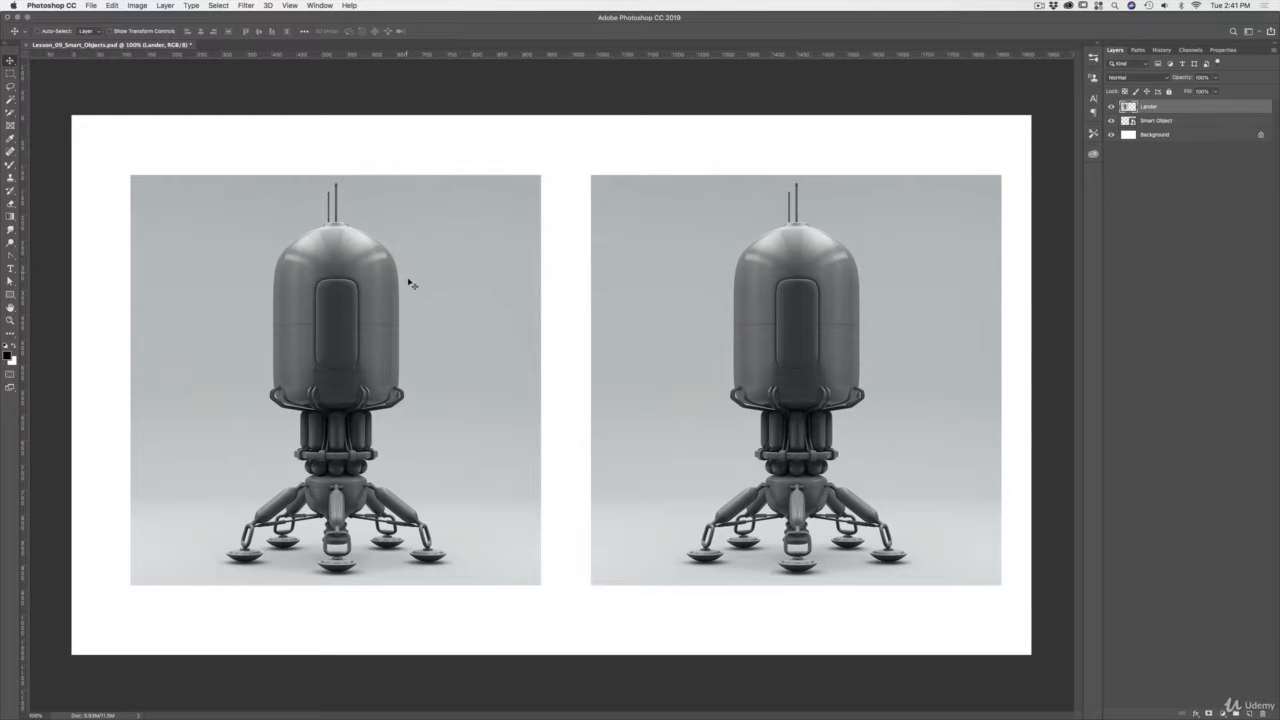
pyautogui.press('super+t')
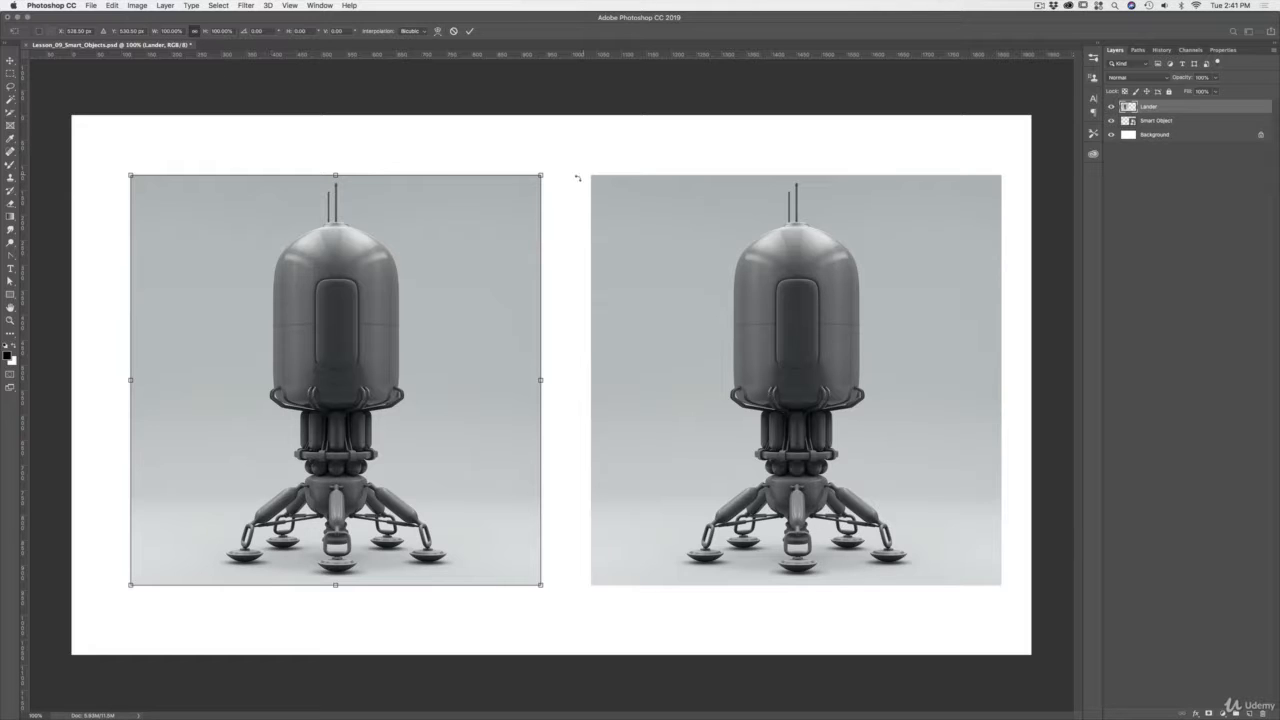
pyautogui.moveTo(541, 174); pyautogui.dragTo(229, 323)
pyautogui.press('Return')
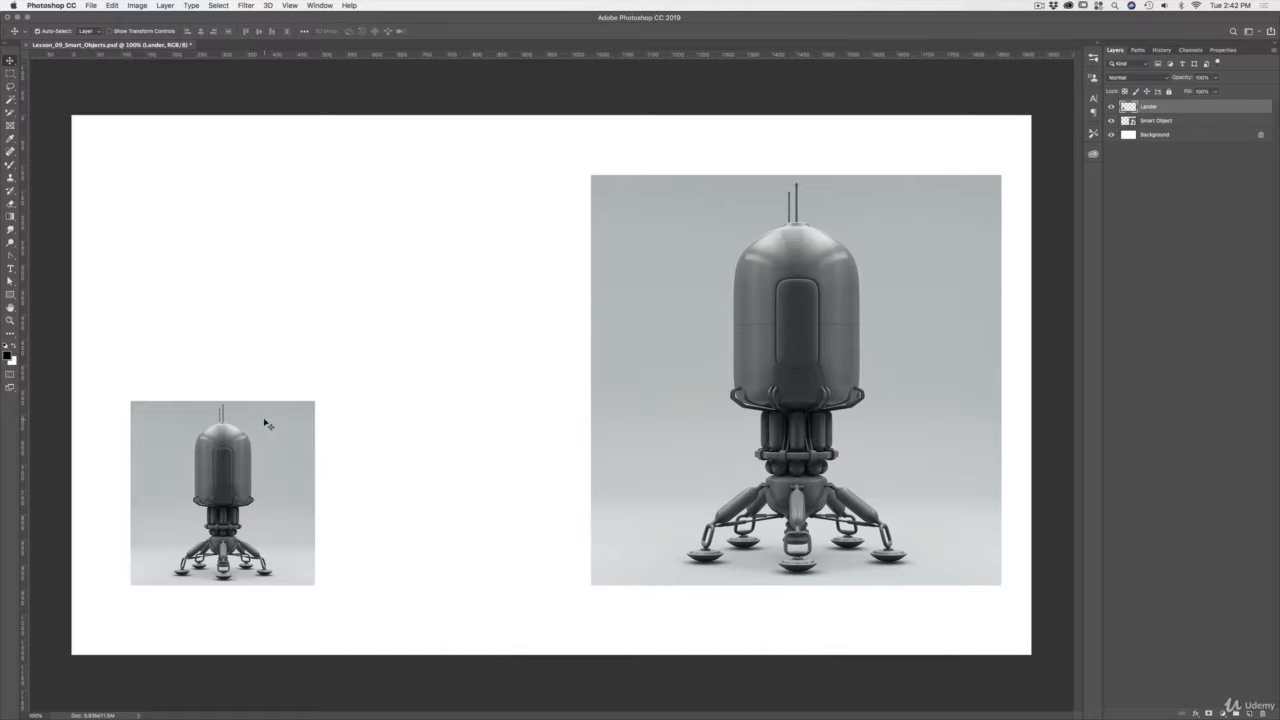
pyautogui.moveTo(272, 452); pyautogui.dragTo(276, 438)
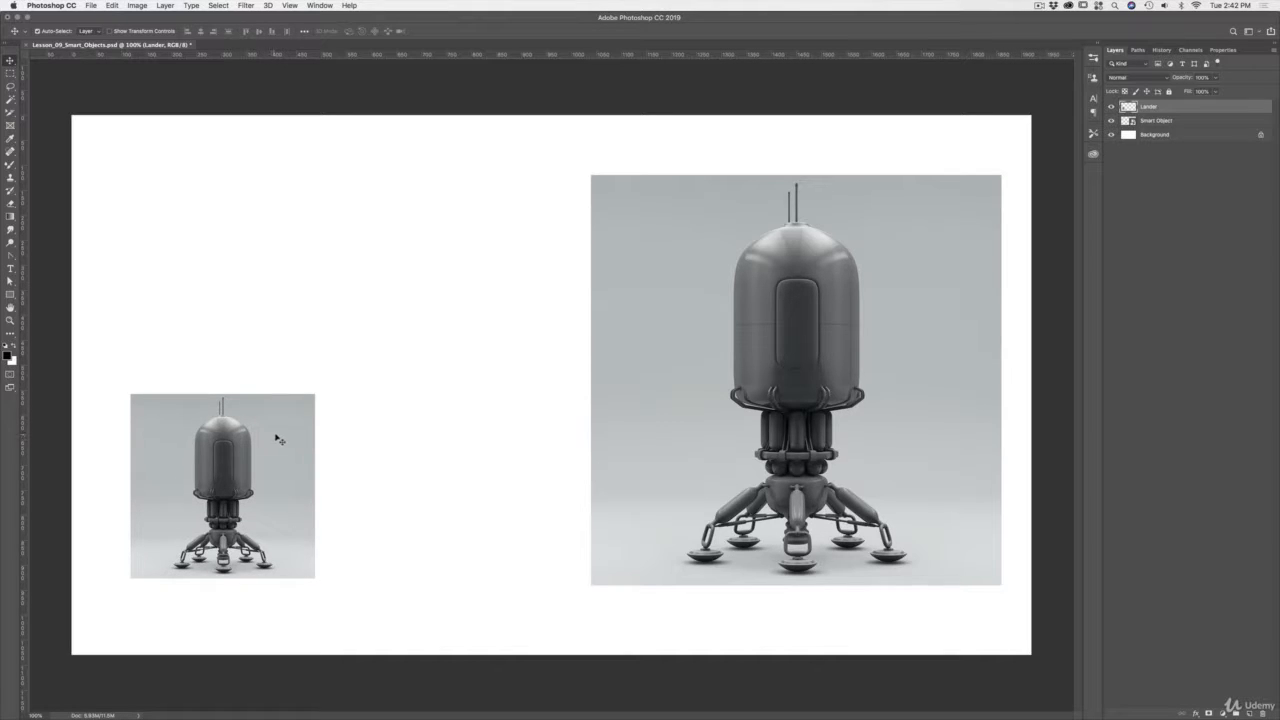
# Scale the Smart Object layer down proportionally to about 45%, keeping its lower-left corner in place
pyautogui.click(680, 302)
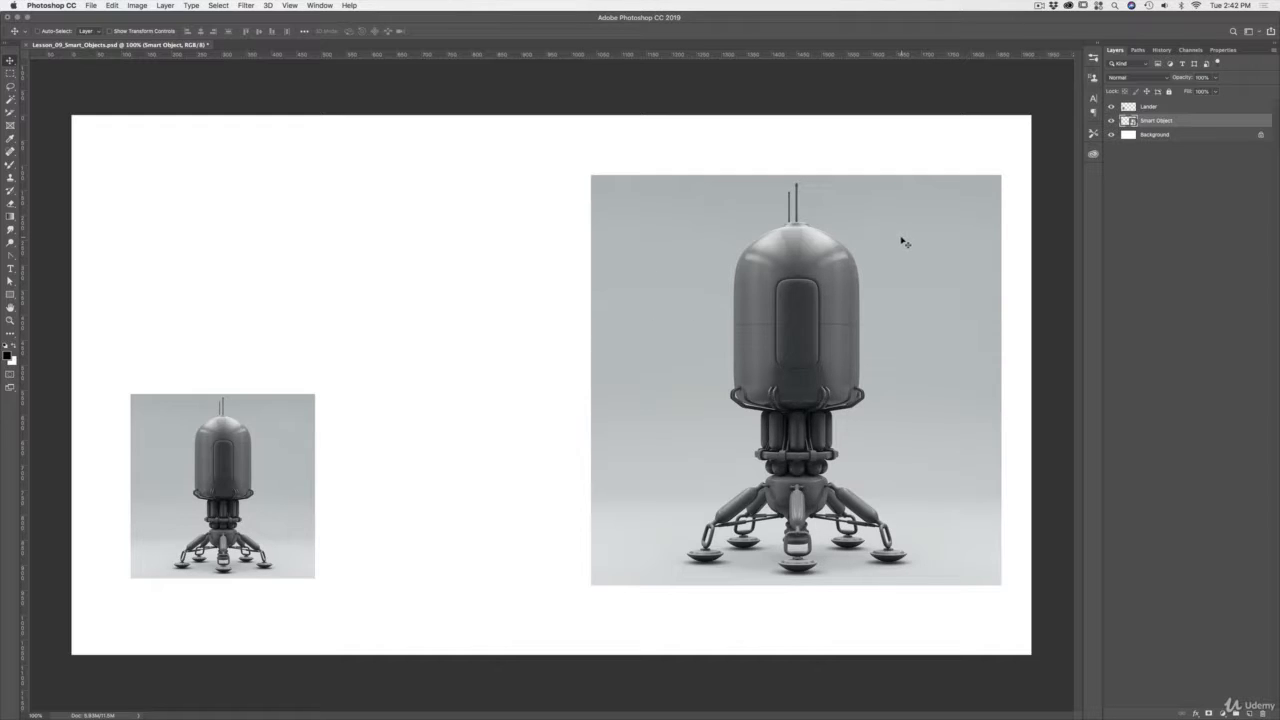
pyautogui.hotkey('ctrl', 't')
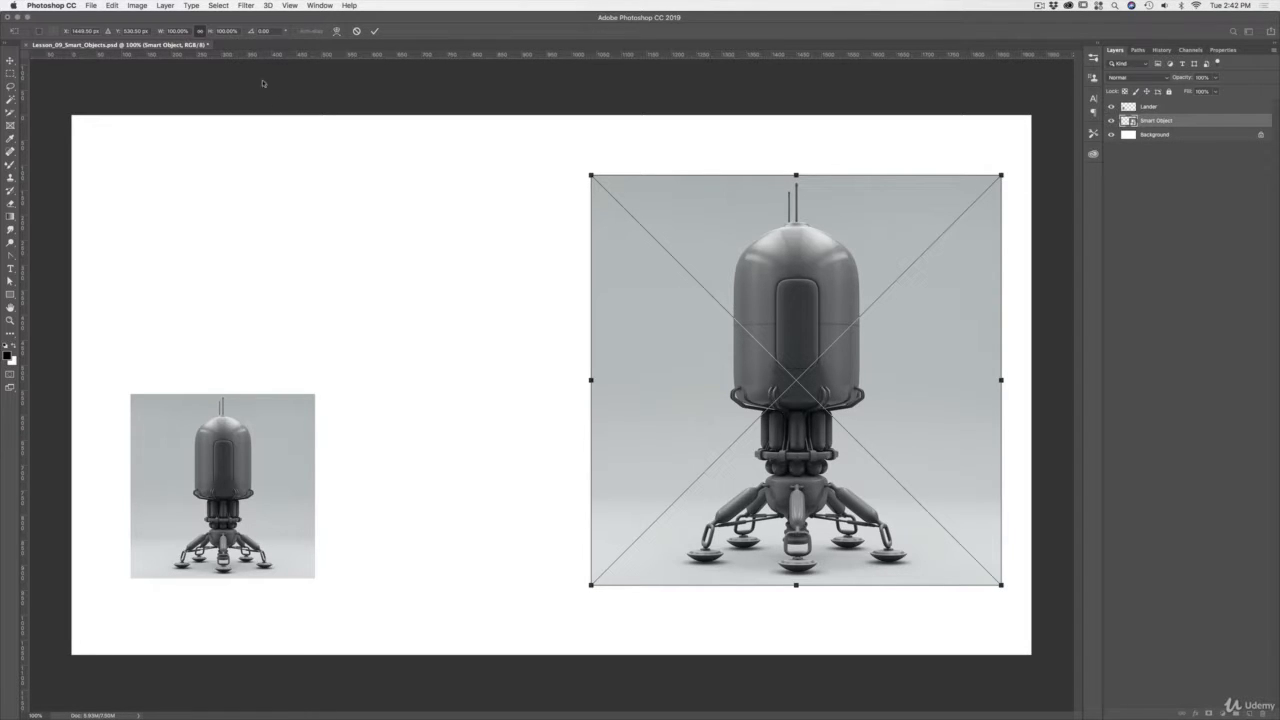
pyautogui.moveTo(1004, 173); pyautogui.dragTo(697, 325)
pyautogui.press('Return')
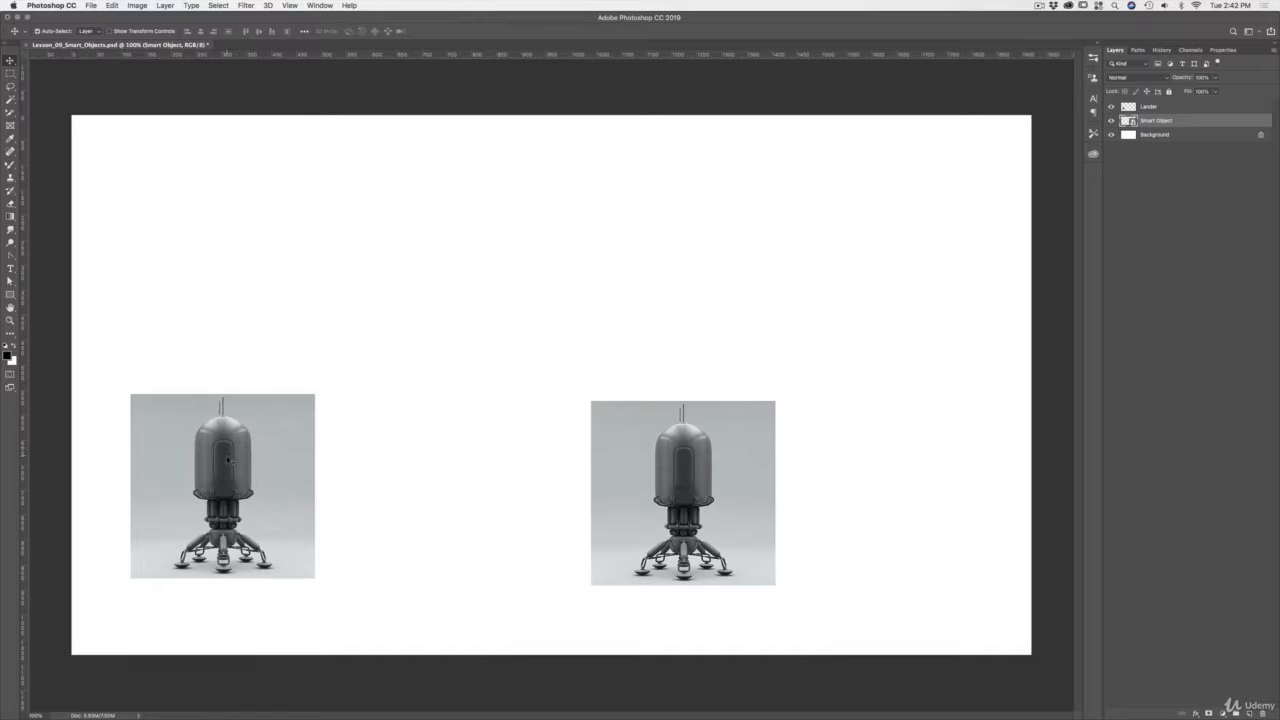
# Enlarge the shrunken Lander layer proportionally back to nearly its original size
pyautogui.click(228, 457)
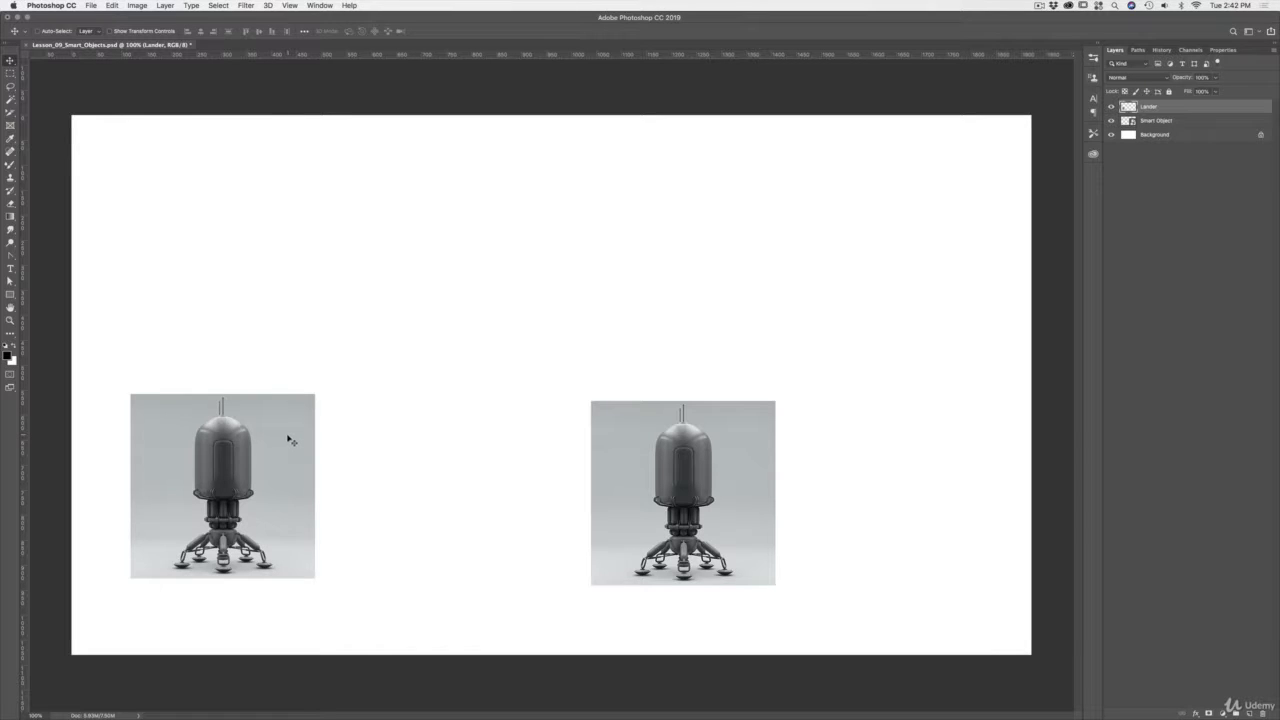
pyautogui.press('super+t')
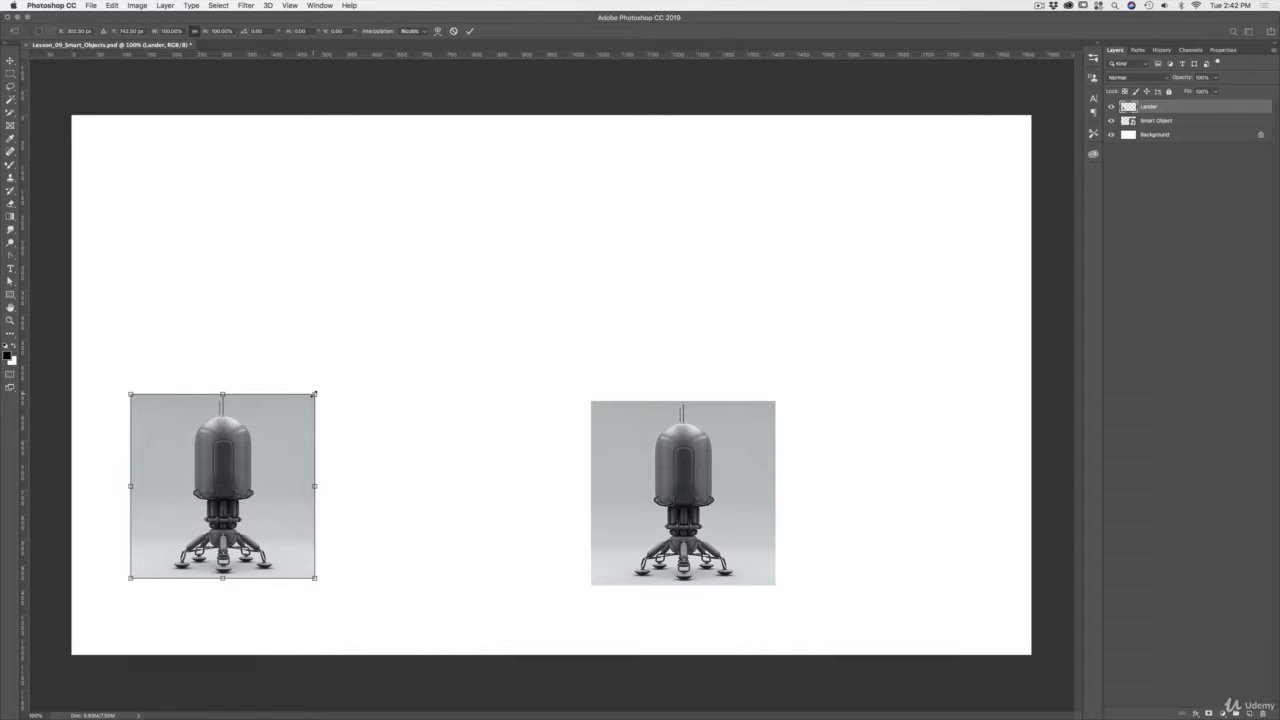
pyautogui.moveTo(314, 395); pyautogui.dragTo(582, 218)
pyautogui.press('Return')
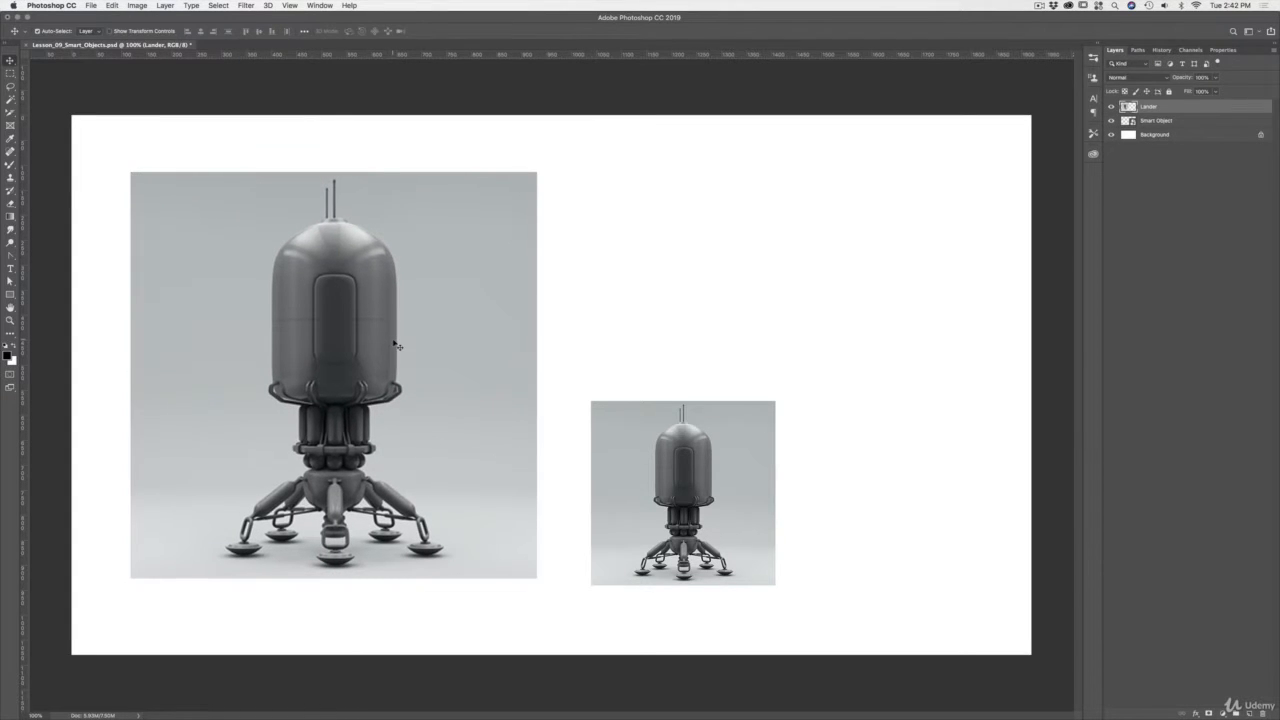
# Scale the Smart Object layer back up to 100% and align its top edge with the Lander image
pyautogui.click(697, 444)
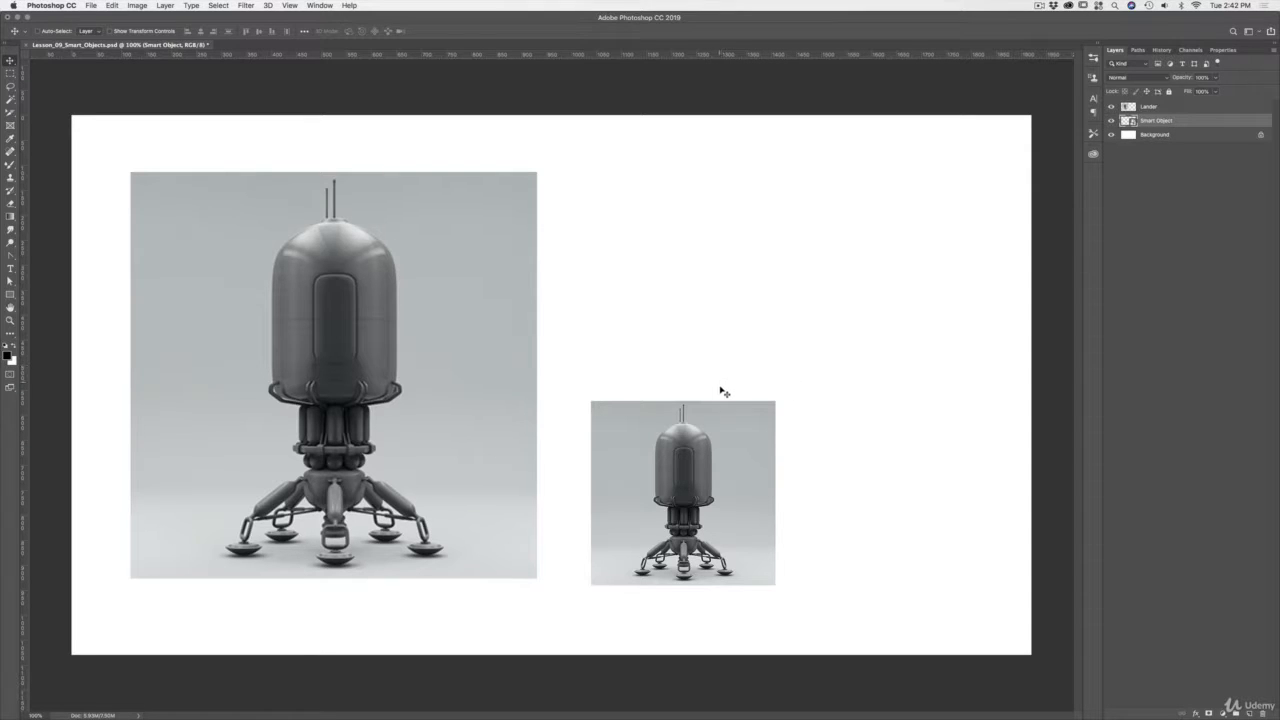
pyautogui.press('super+t')
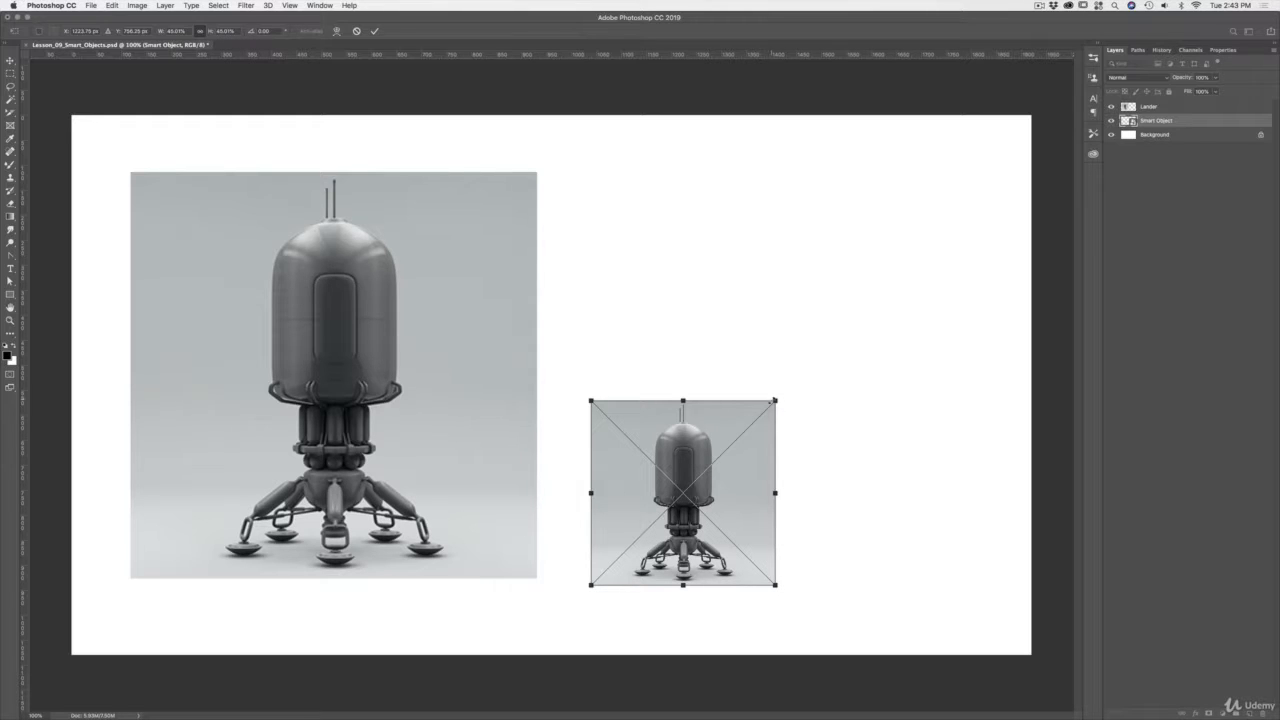
pyautogui.moveTo(775, 400); pyautogui.dragTo(977, 165)
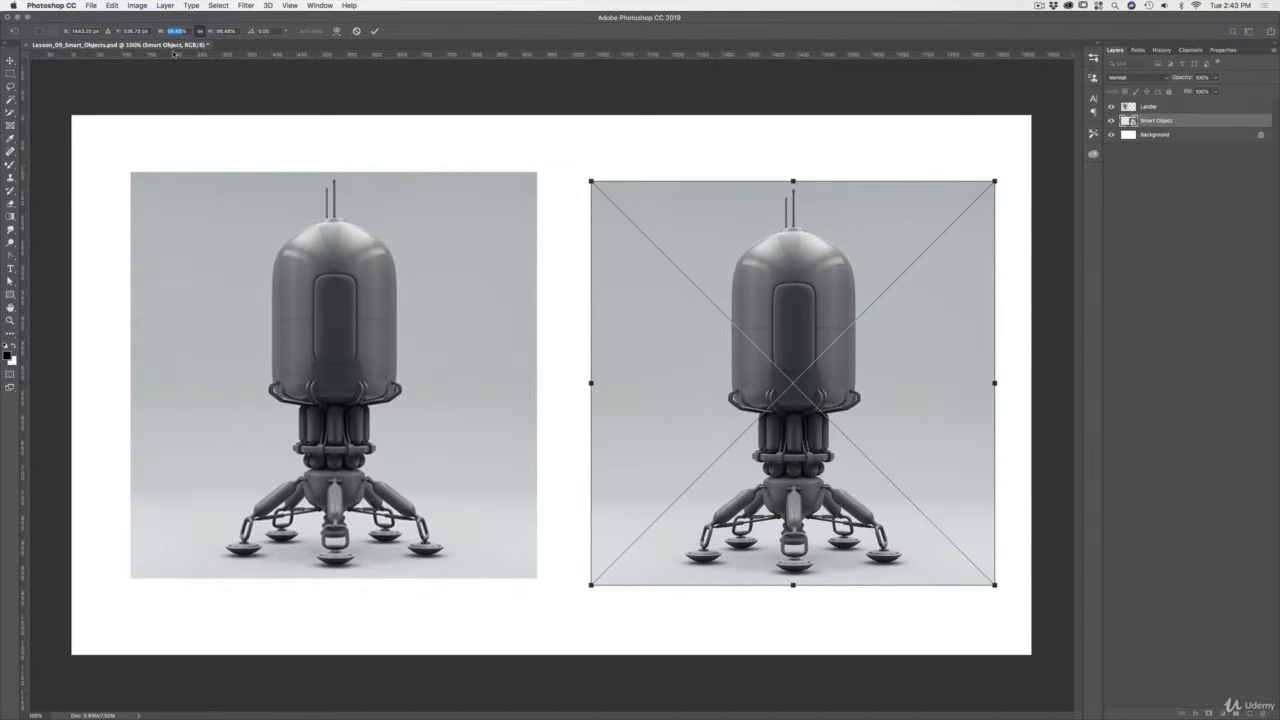
pyautogui.write('100')
pyautogui.press('Return')
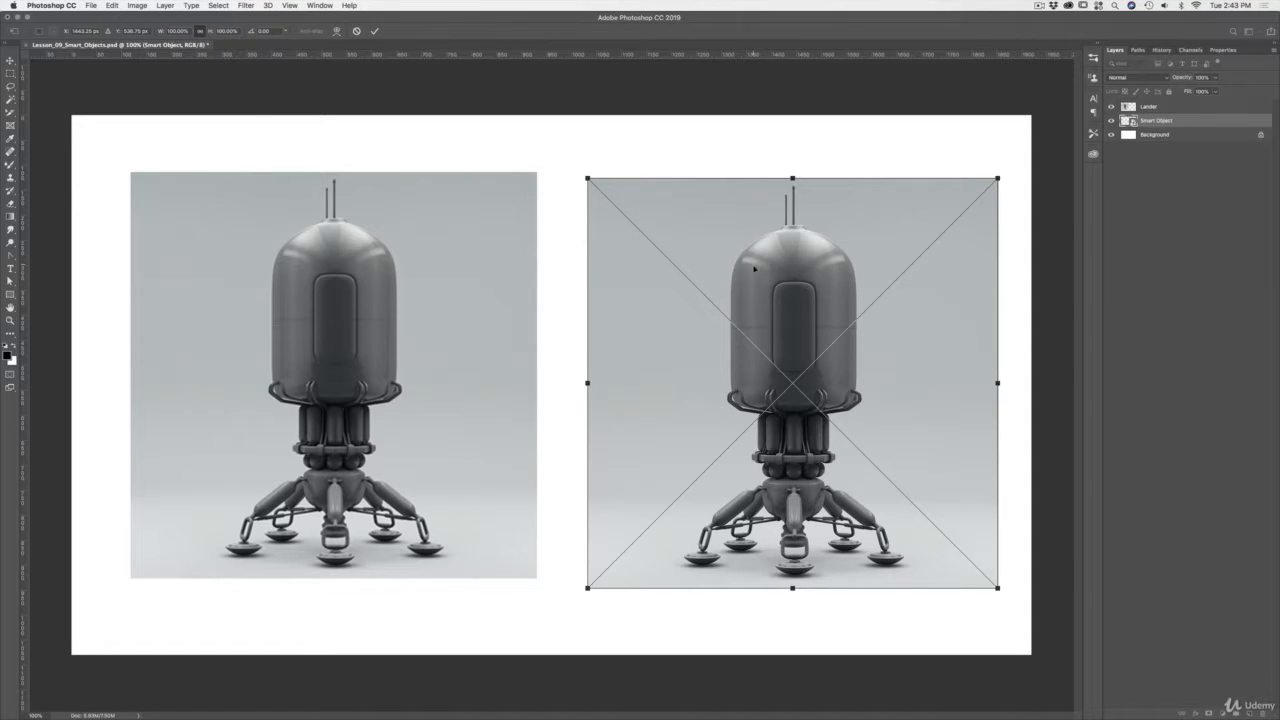
pyautogui.press('Return')
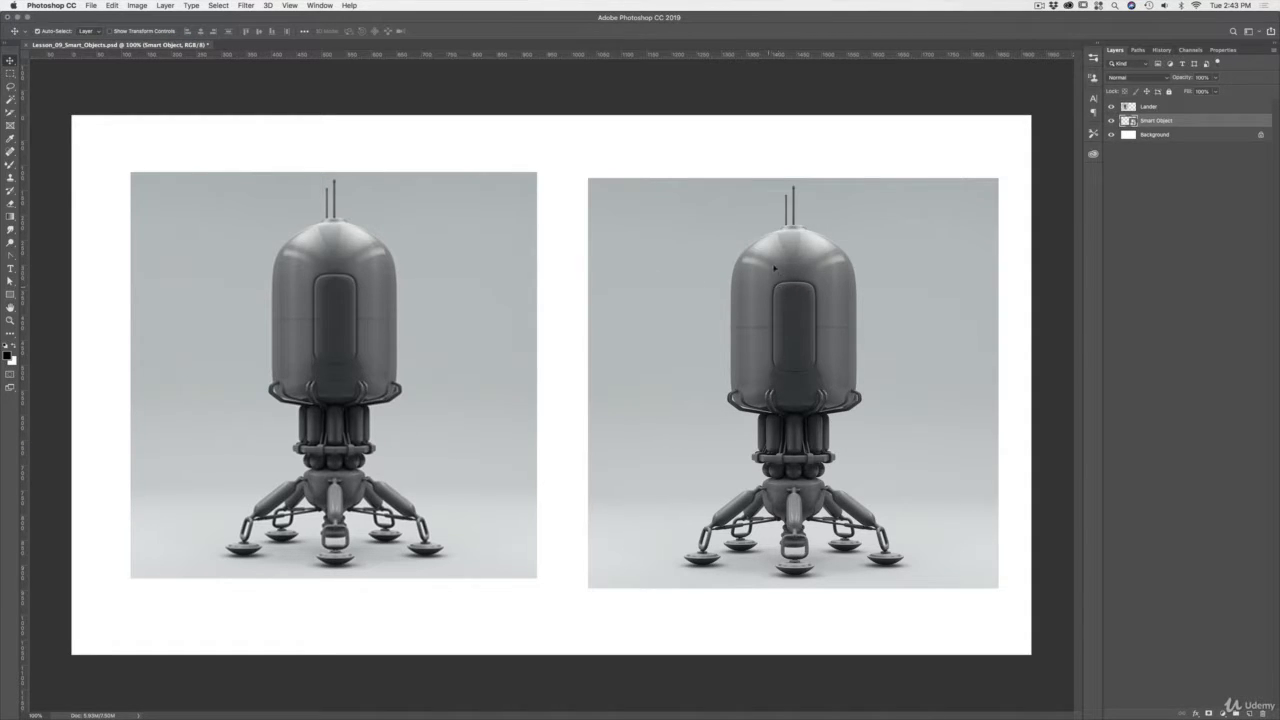
pyautogui.moveTo(753, 276); pyautogui.dragTo(766, 268)
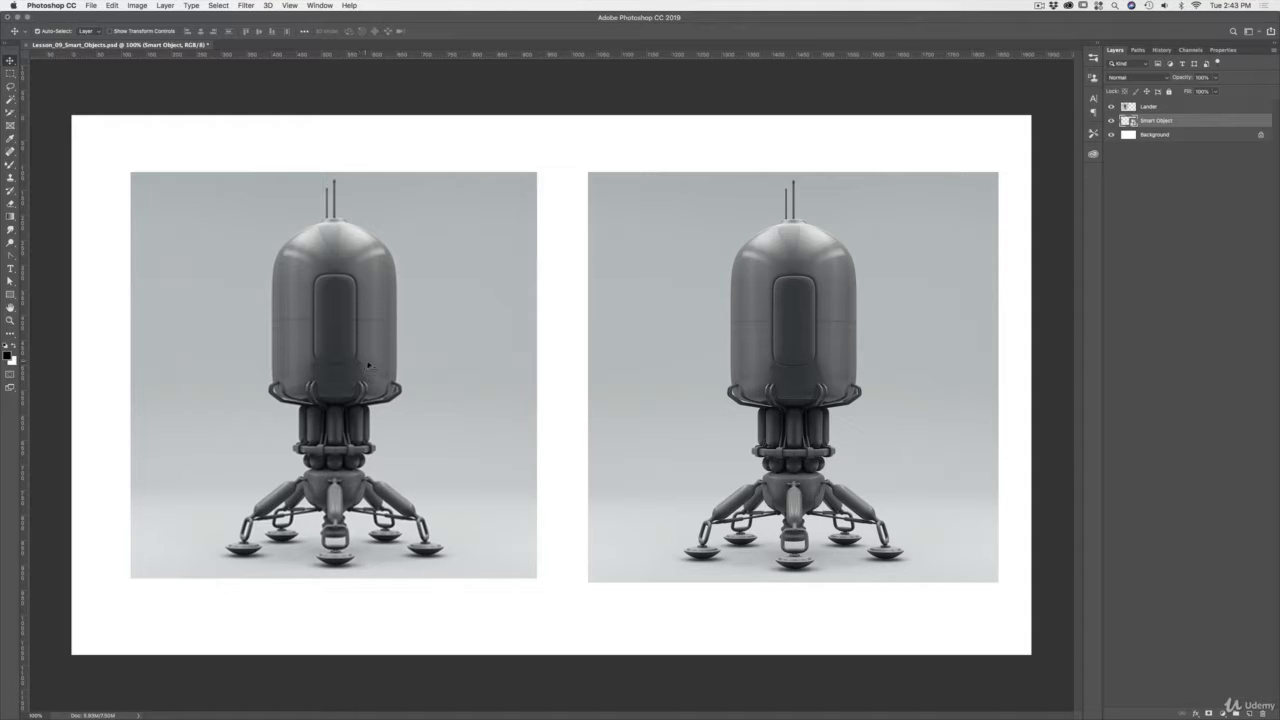
# Compare the image sharpness of the rescaled Lander and Smart Object layers at close range
pyautogui.press('z')
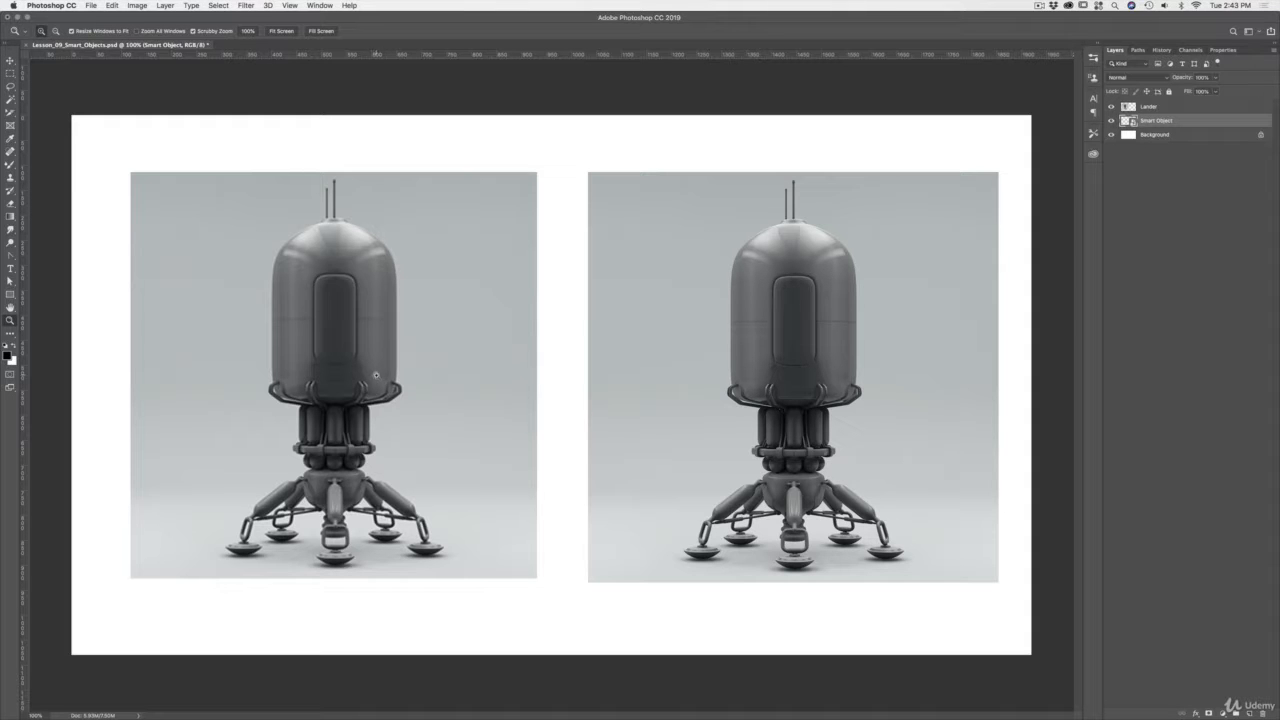
pyautogui.moveTo(381, 378); pyautogui.dragTo(451, 363)
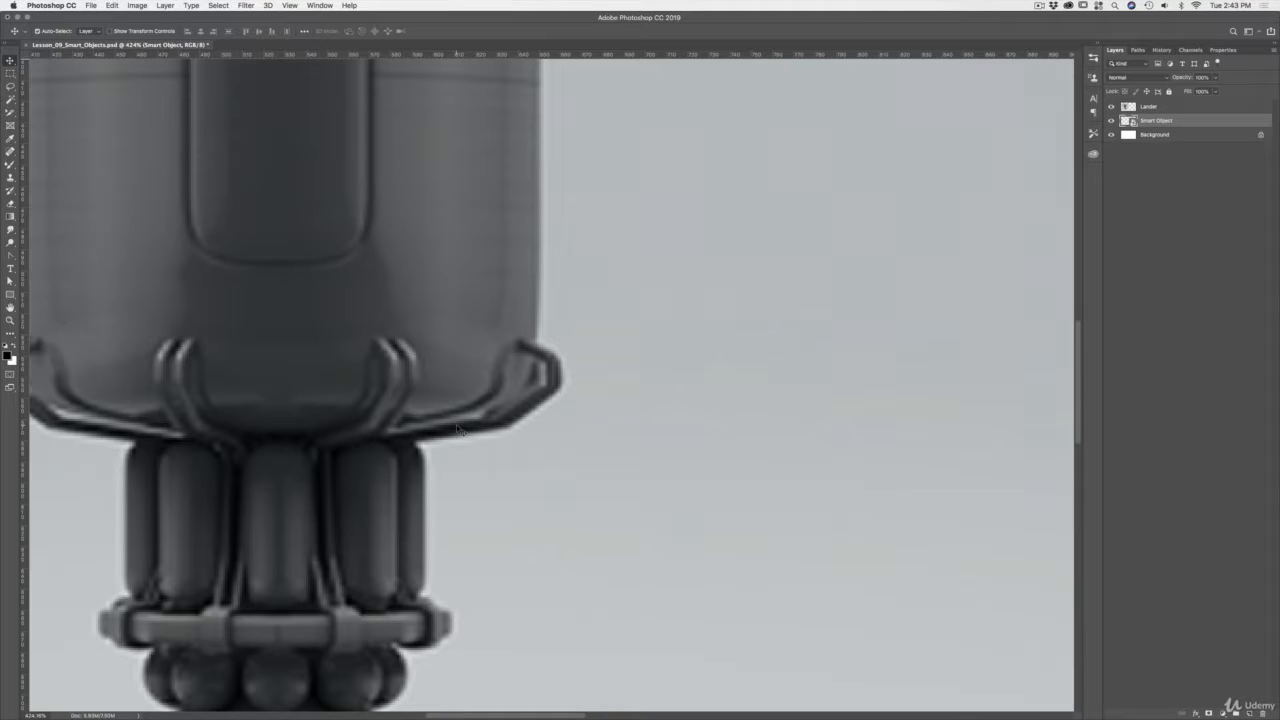
pyautogui.moveTo(692, 360); pyautogui.dragTo(463, 337)
pyautogui.moveTo(731, 341); pyautogui.dragTo(411, 343)
pyautogui.moveTo(706, 340); pyautogui.dragTo(313, 340)
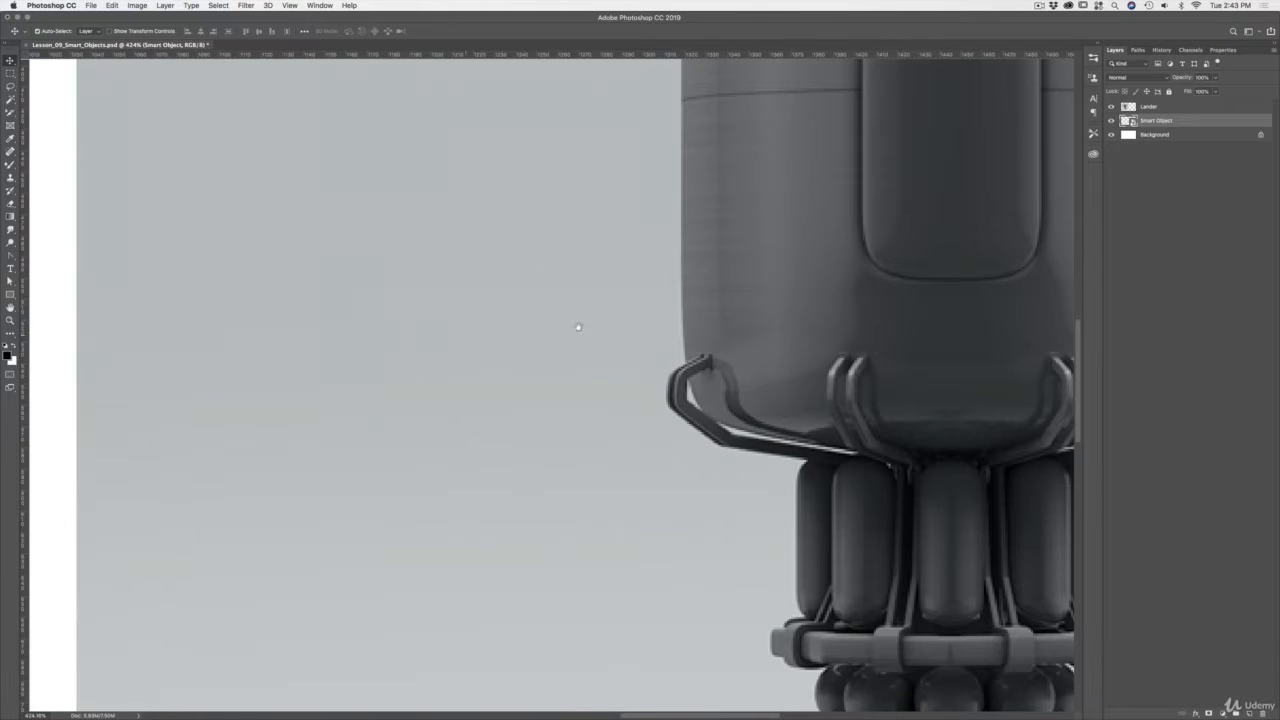
pyautogui.moveTo(868, 326)
pyautogui.mouseDown()
pyautogui.moveTo(561, 343)
pyautogui.moveTo(574, 344)
pyautogui.mouseUp()
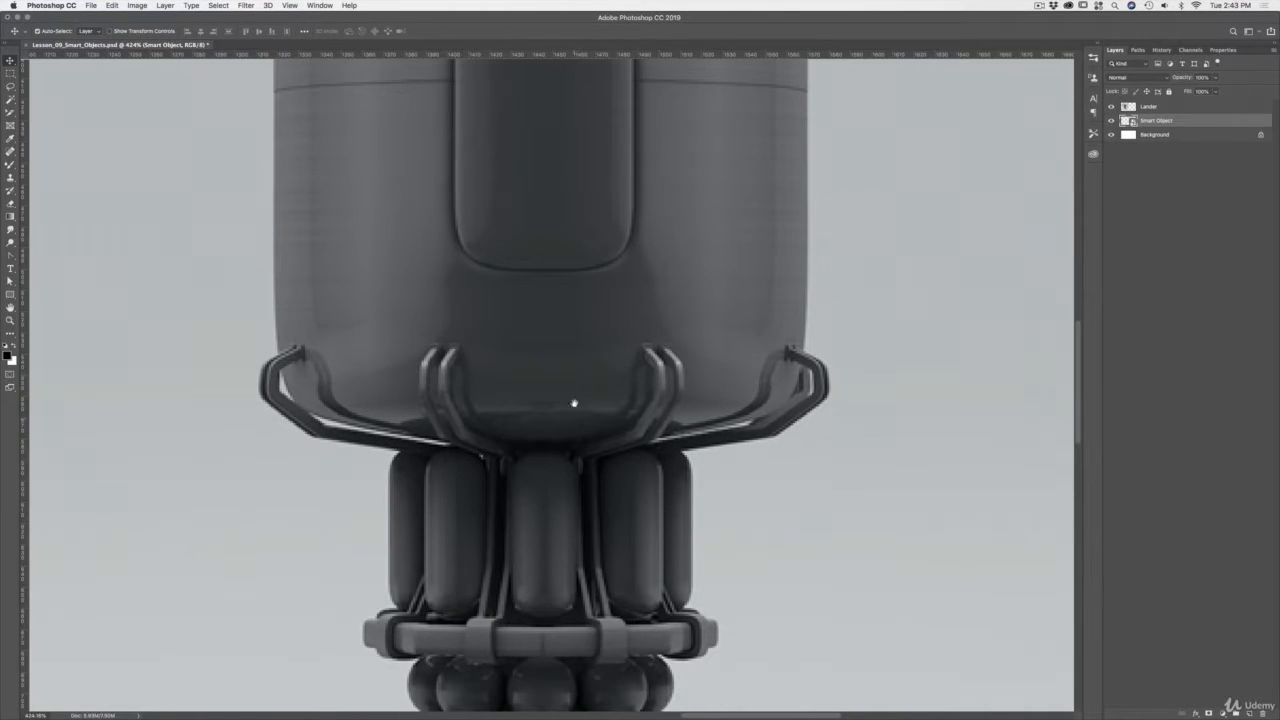
pyautogui.scroll(-5, 574, 403)
pyautogui.scroll(-5, 547, 394)
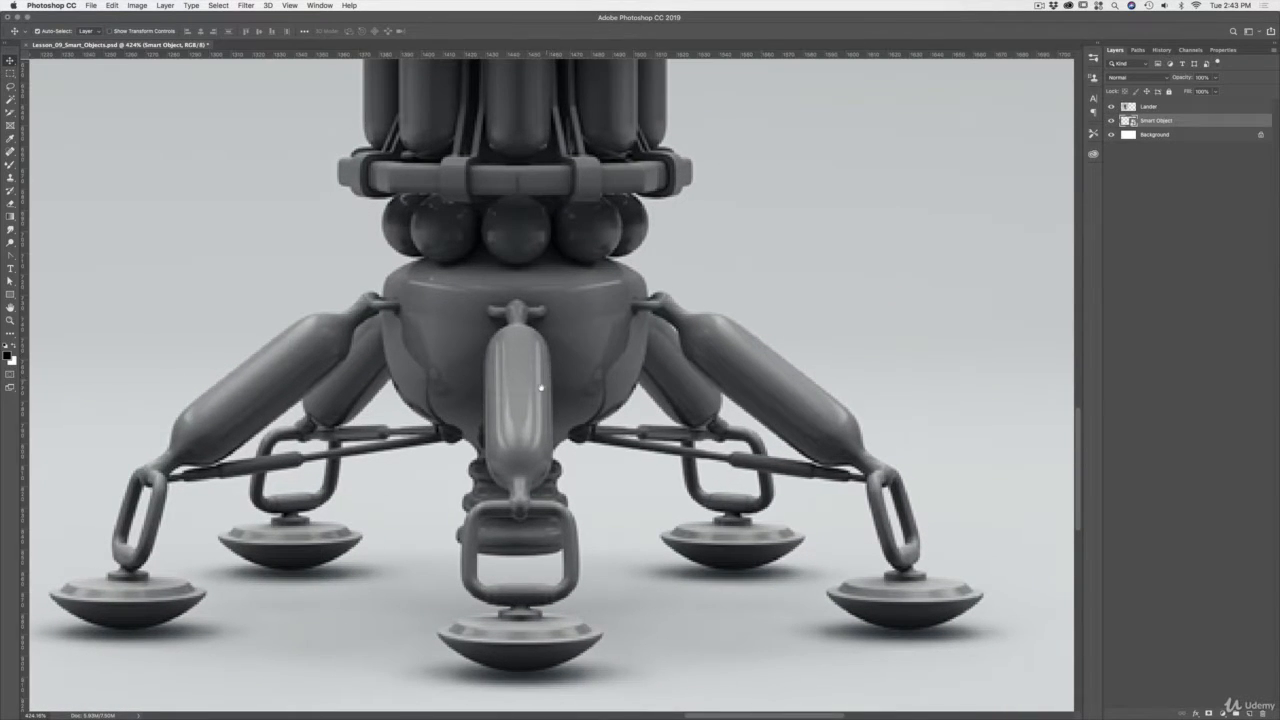
pyautogui.scroll(1, 540, 388)
pyautogui.press('super+1')
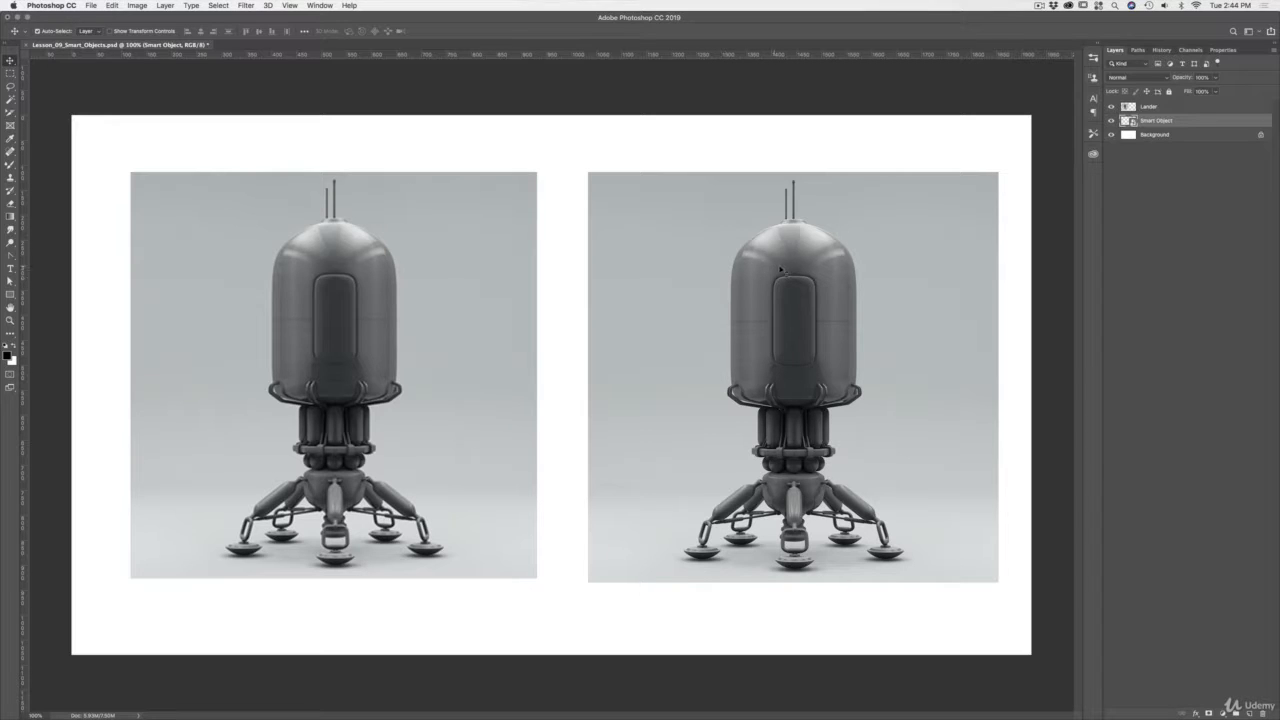
# Move the Smart Object image closer to the Lander image and align their bottom edges
pyautogui.moveTo(778, 274); pyautogui.dragTo(686, 281)
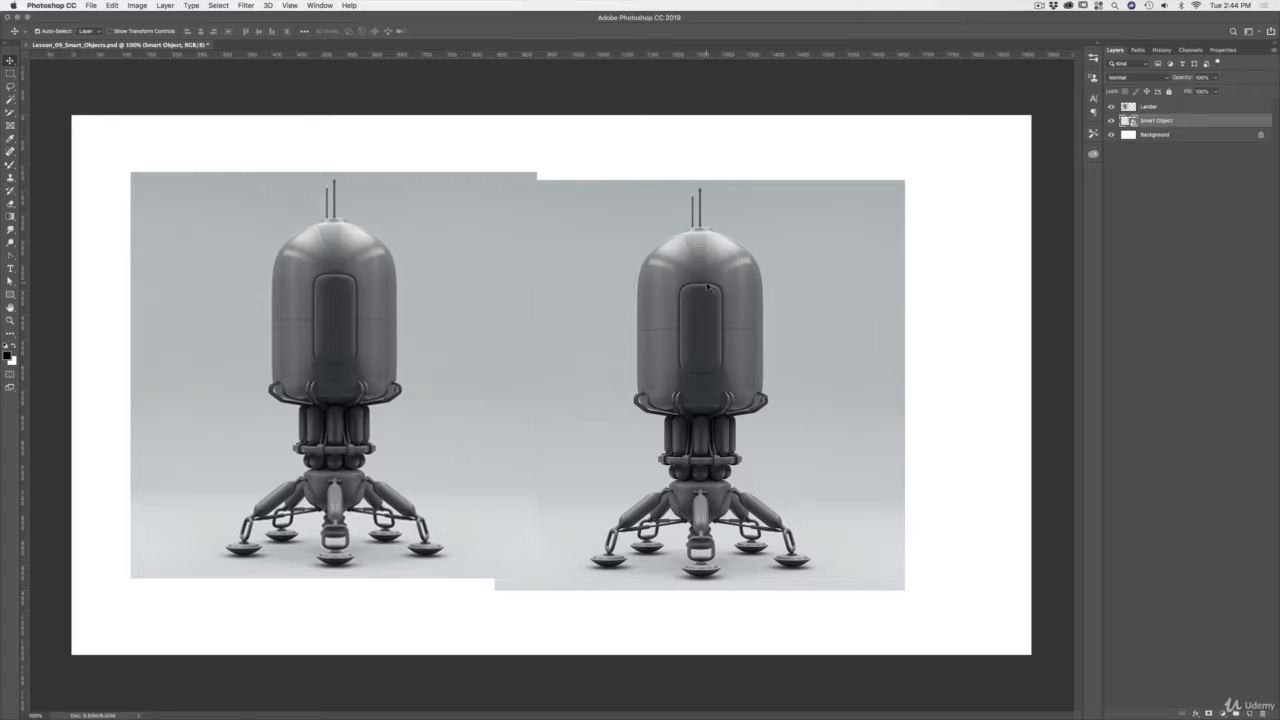
pyautogui.moveTo(658, 296); pyautogui.dragTo(729, 288)
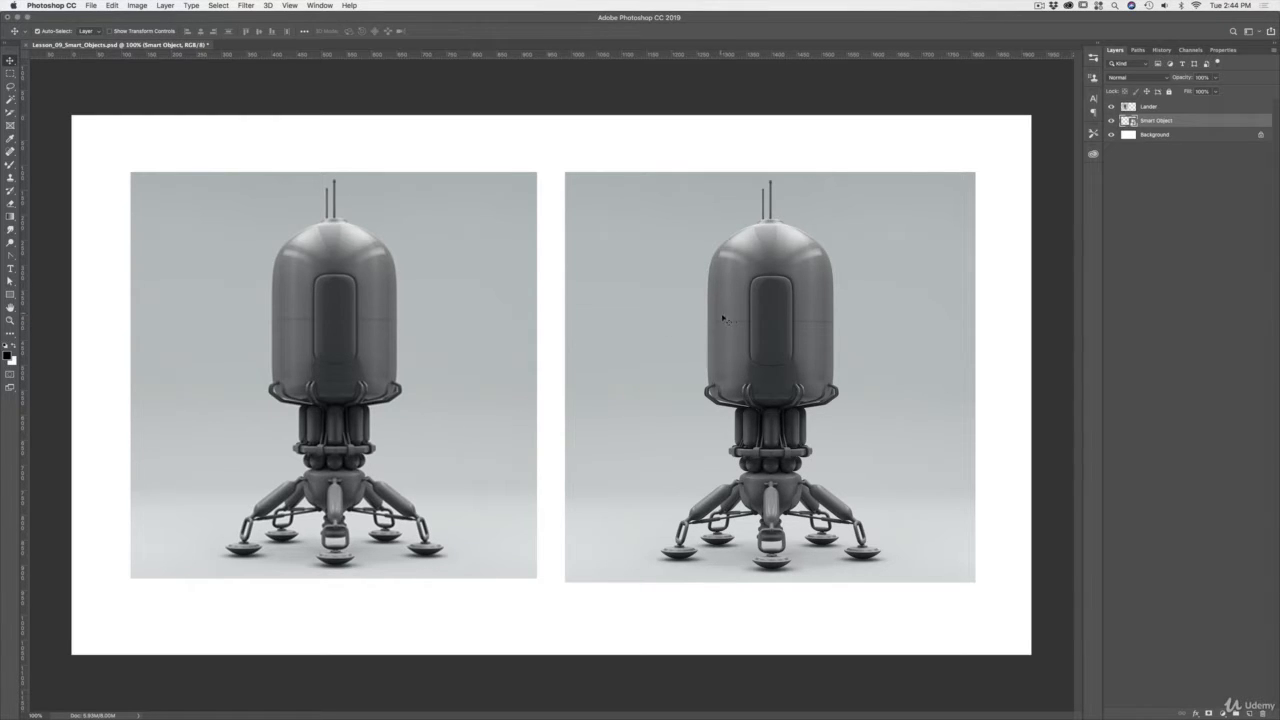
pyautogui.moveTo(737, 317); pyautogui.dragTo(738, 312)
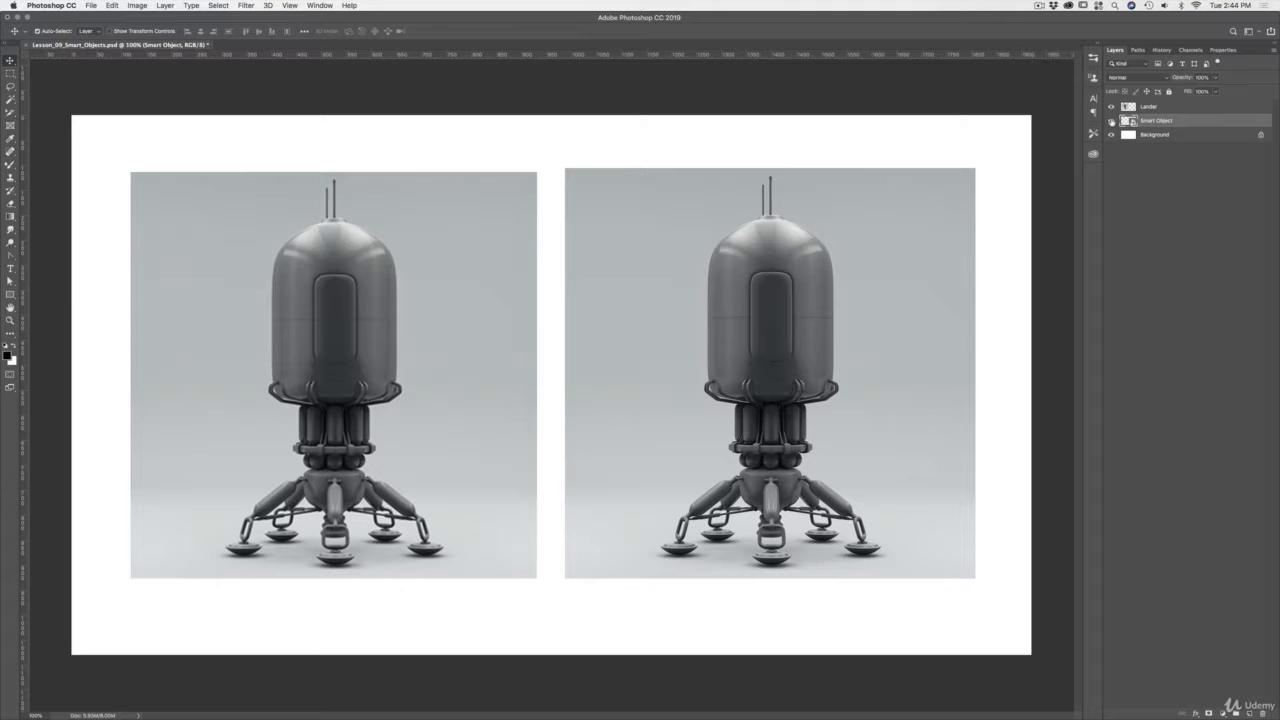
# Hide the Lander and Smart Object layers and add a new empty layer above them
pyautogui.moveTo(1111, 121); pyautogui.dragTo(1111, 107)
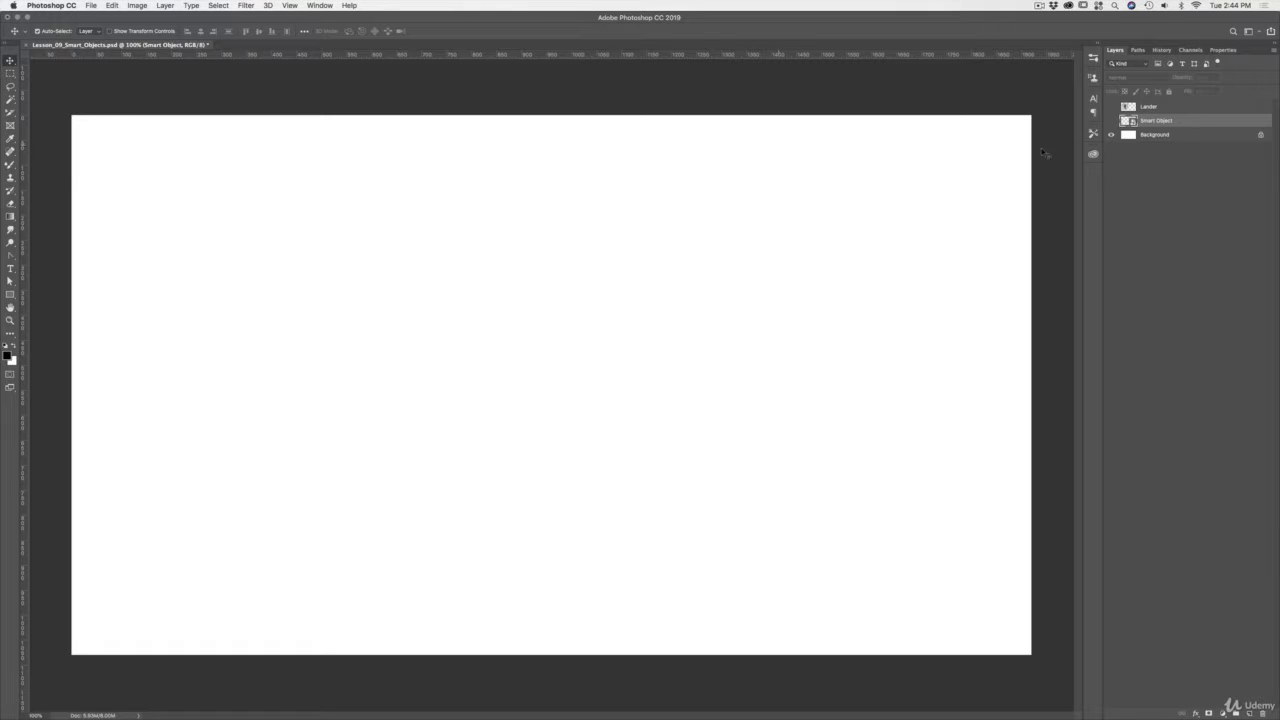
pyautogui.click(1176, 106)
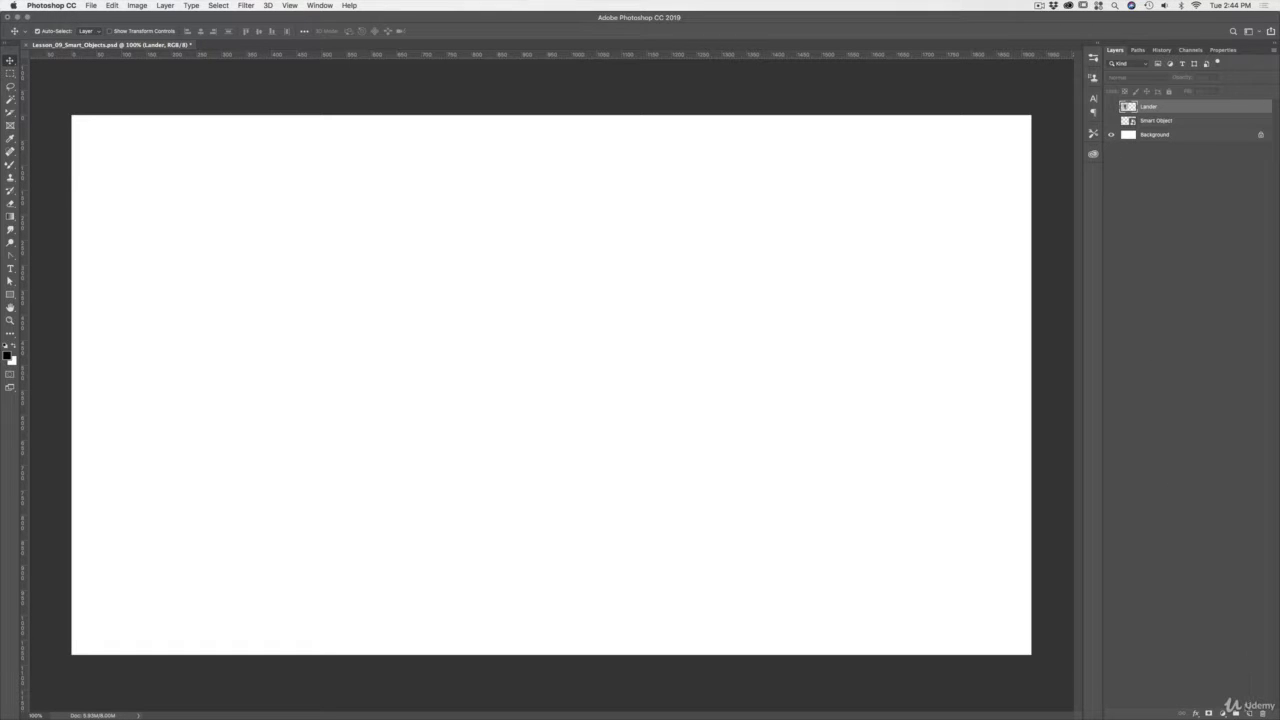
pyautogui.click(1247, 712)
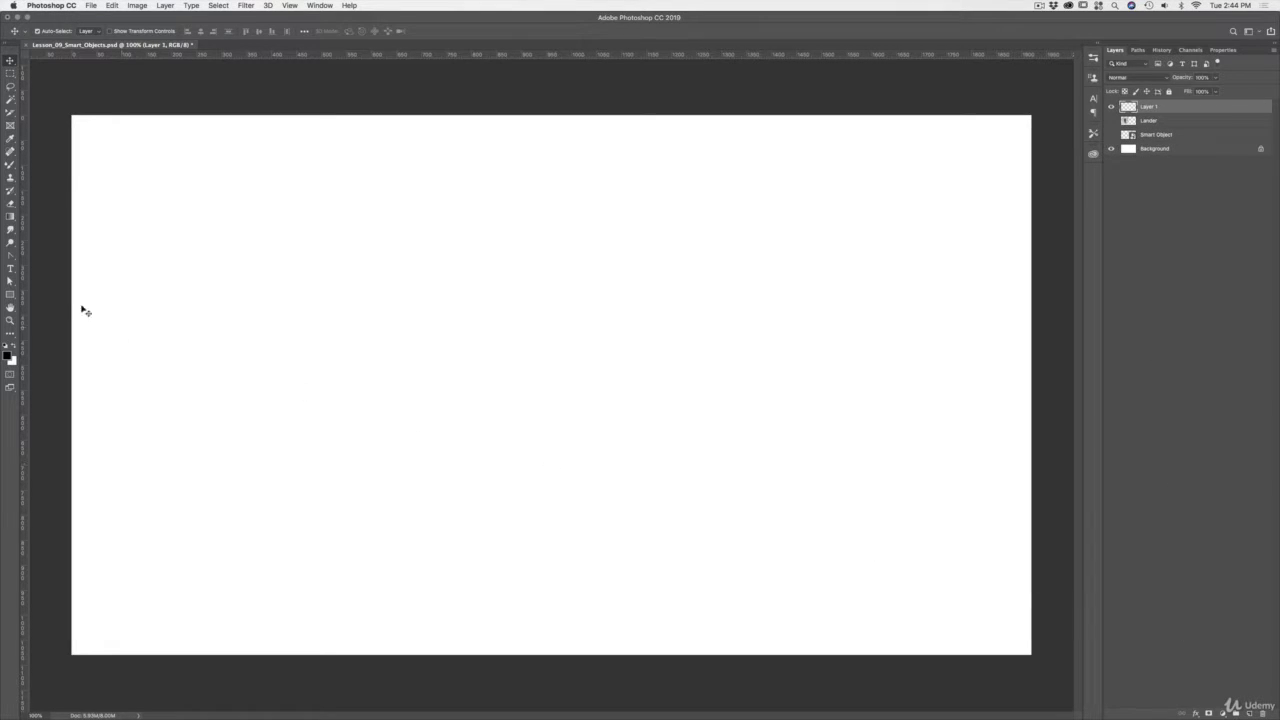
# Draw a square marquee selection about 400 px wide and set the foreground color to orange (RGB 246, 137, 8)
pyautogui.click(10, 73)
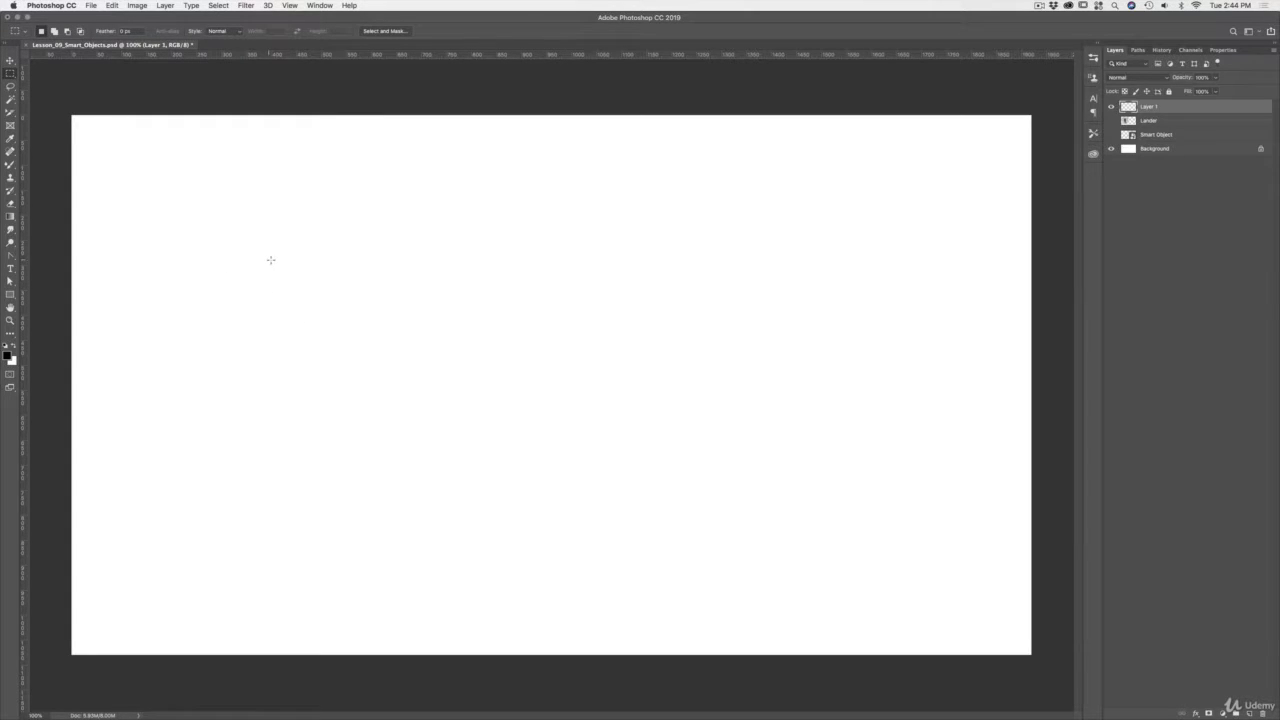
pyautogui.moveTo(267, 258); pyautogui.dragTo(508, 458)
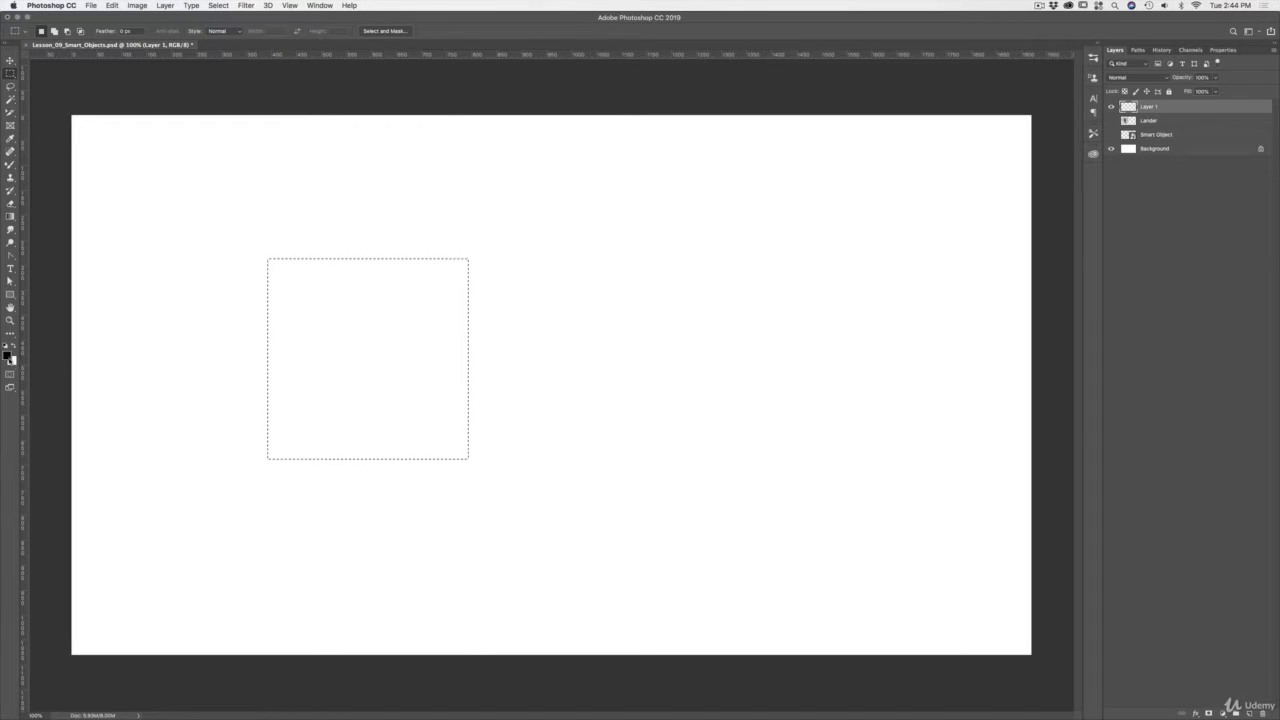
pyautogui.click(8, 355)
pyautogui.moveTo(208, 517); pyautogui.dragTo(208, 510)
pyautogui.click(193, 397)
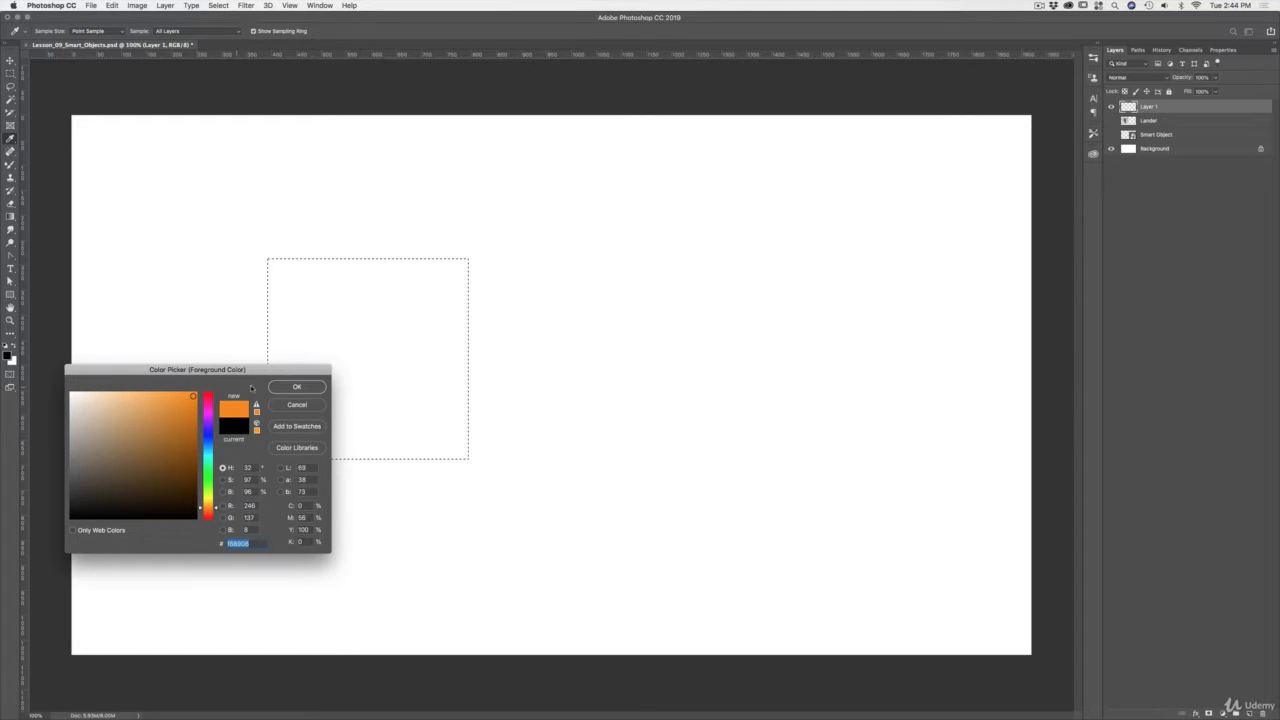
pyautogui.click(278, 387)
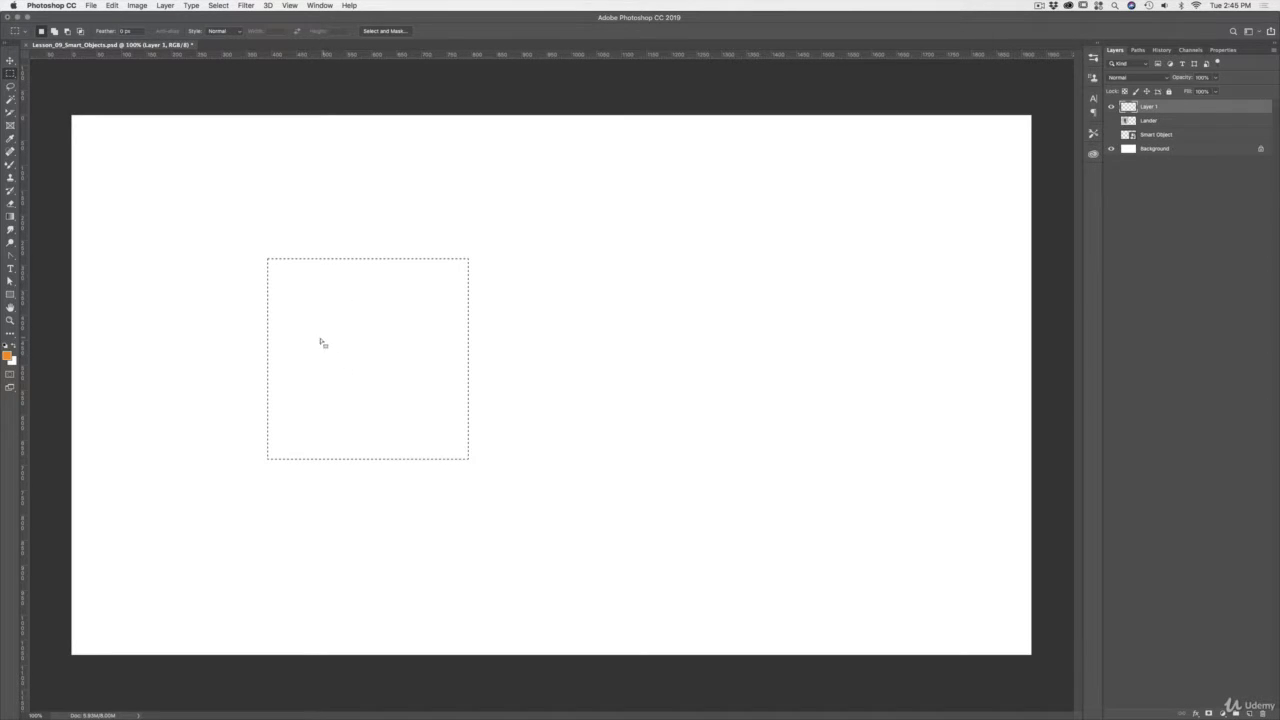
# Fill the square selection with the orange foreground color and move the square slightly to the right
pyautogui.hotkey('alt', 'BackSpace')
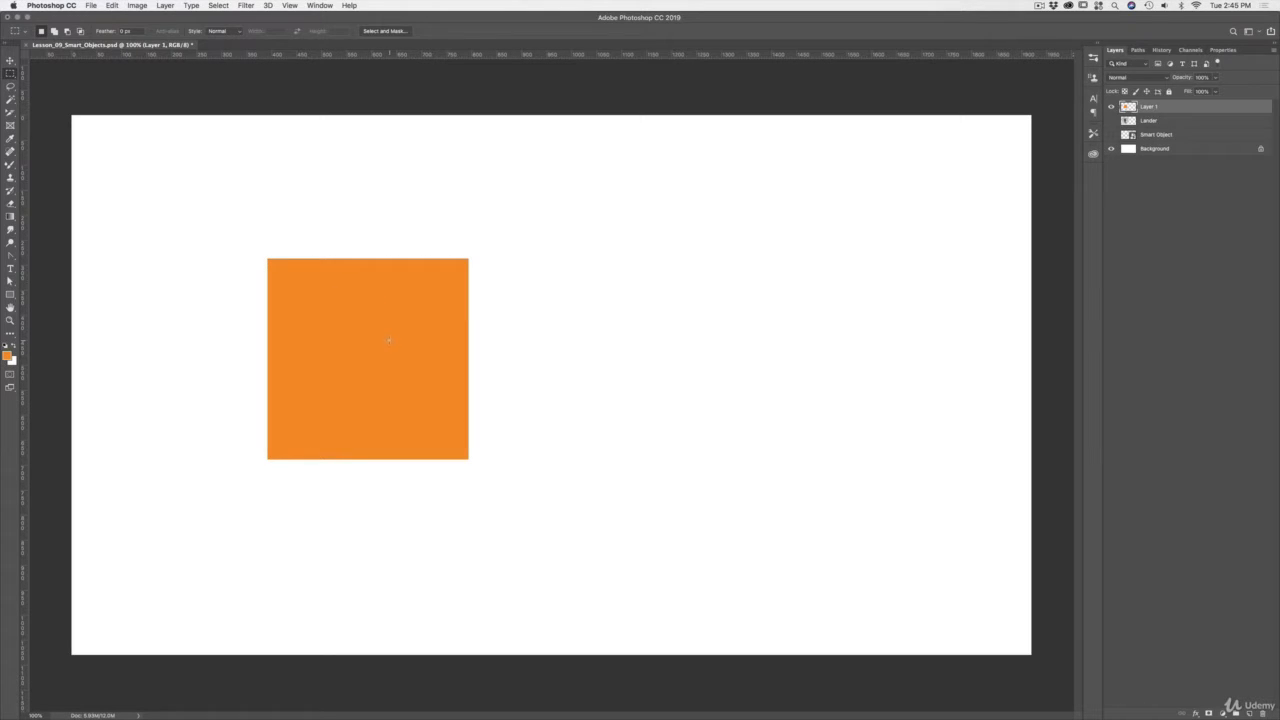
pyautogui.press('v')
pyautogui.moveTo(395, 340); pyautogui.dragTo(409, 340)
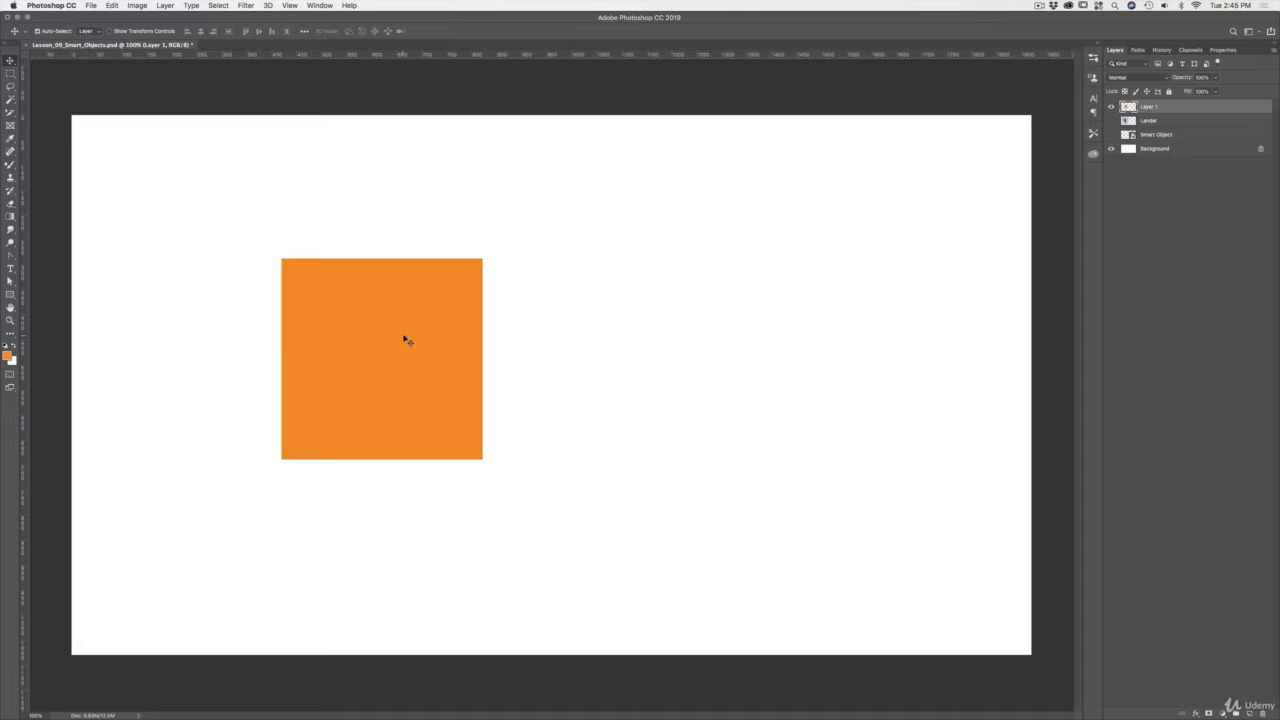
# Convert the orange square's layer to a smart object and scale it down proportionally to about 66%
pyautogui.rightClick(1171, 108)
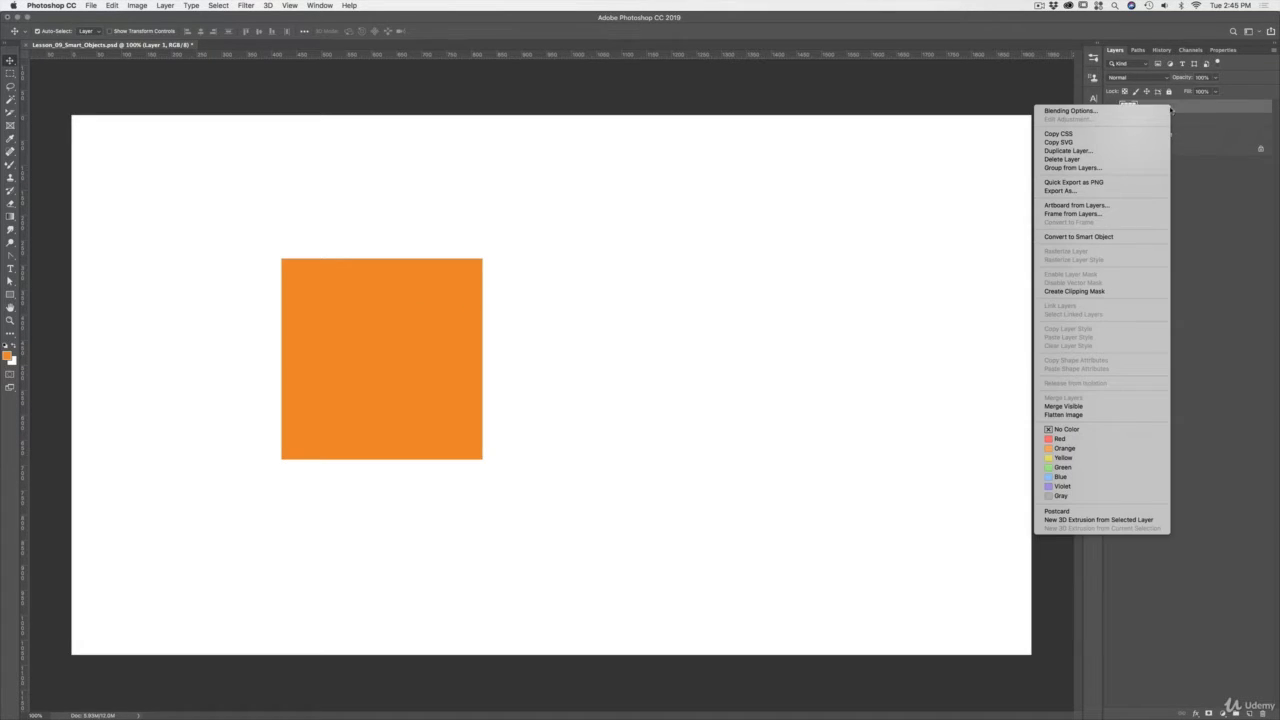
pyautogui.click(1102, 237)
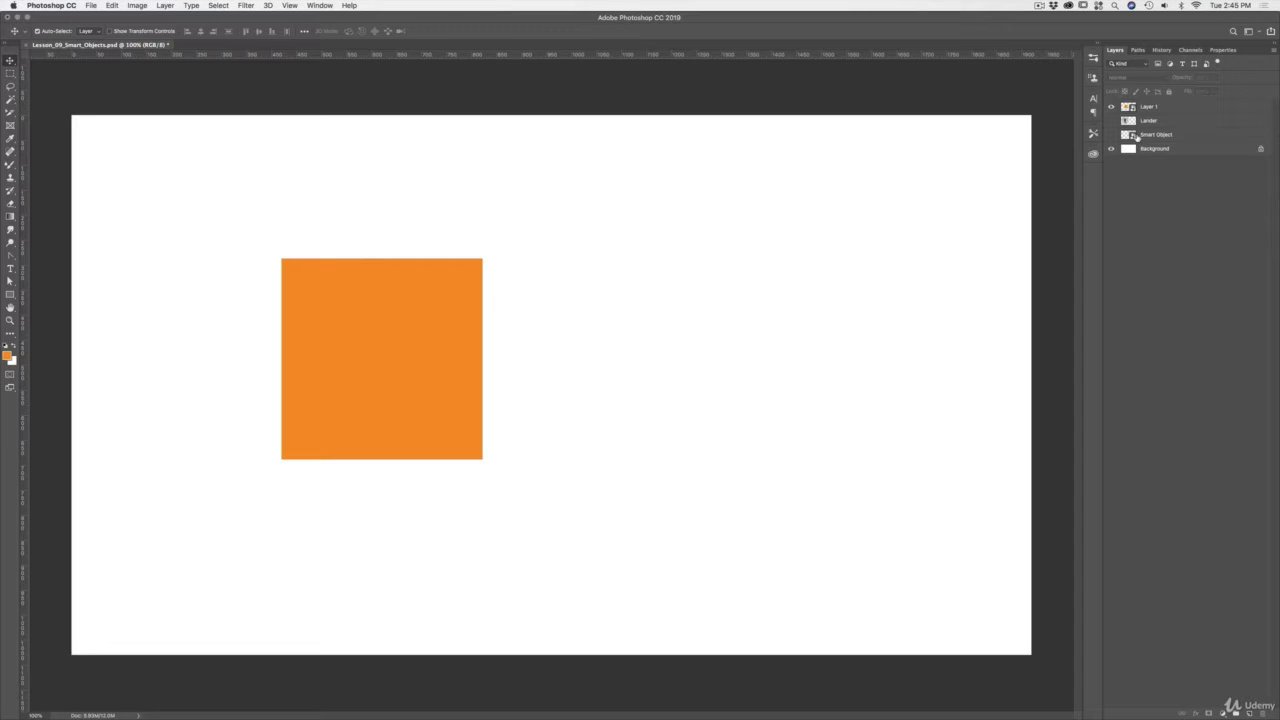
pyautogui.click(460, 283)
pyautogui.press('super+t')
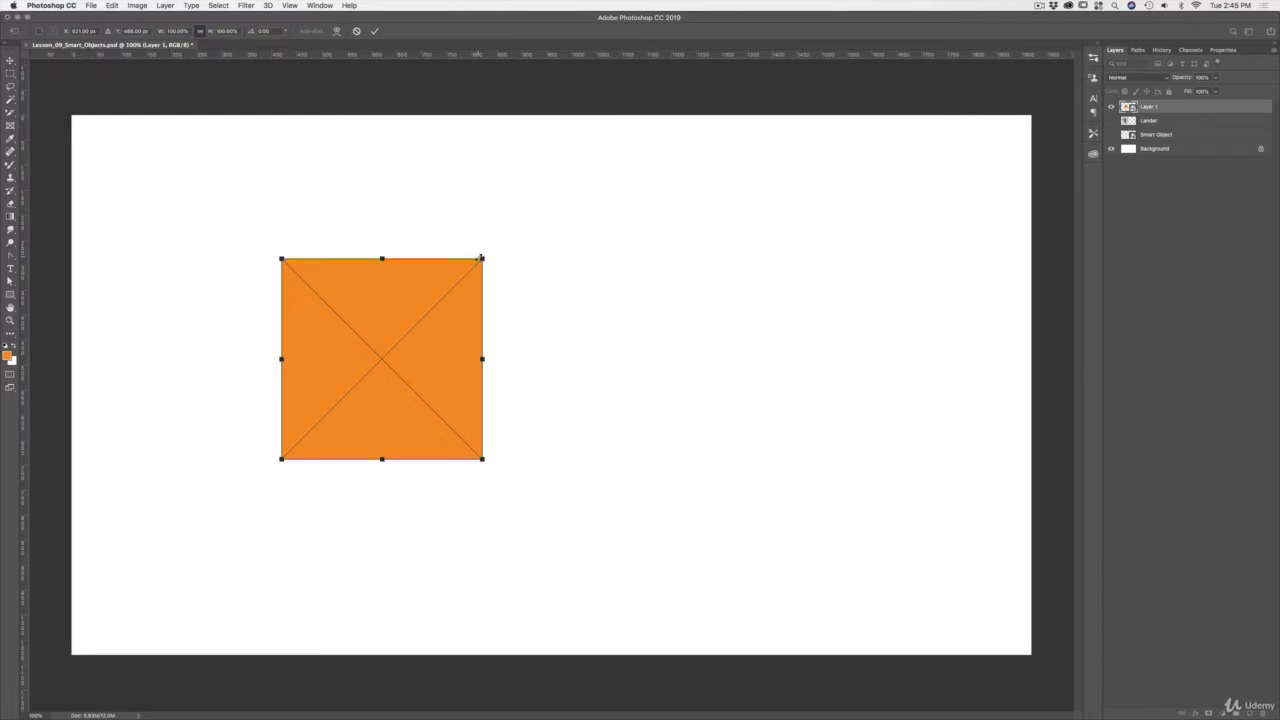
pyautogui.moveTo(480, 258); pyautogui.dragTo(403, 319)
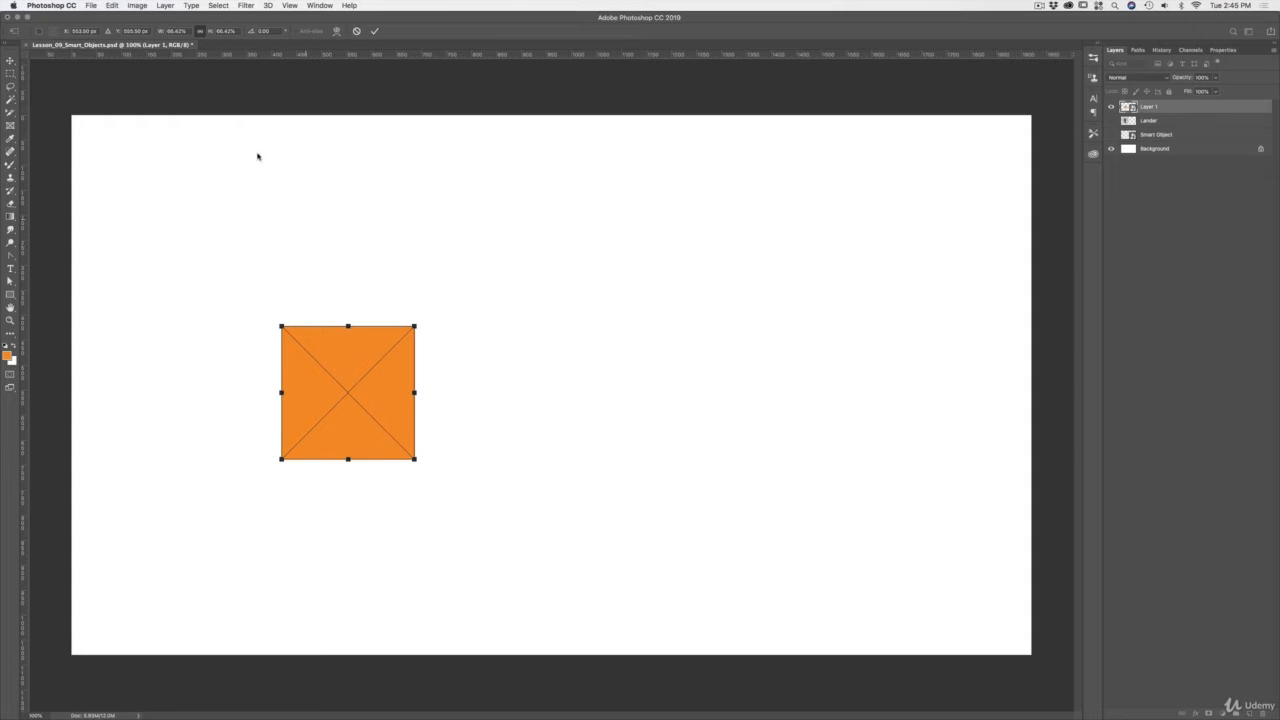
pyautogui.press('Return')
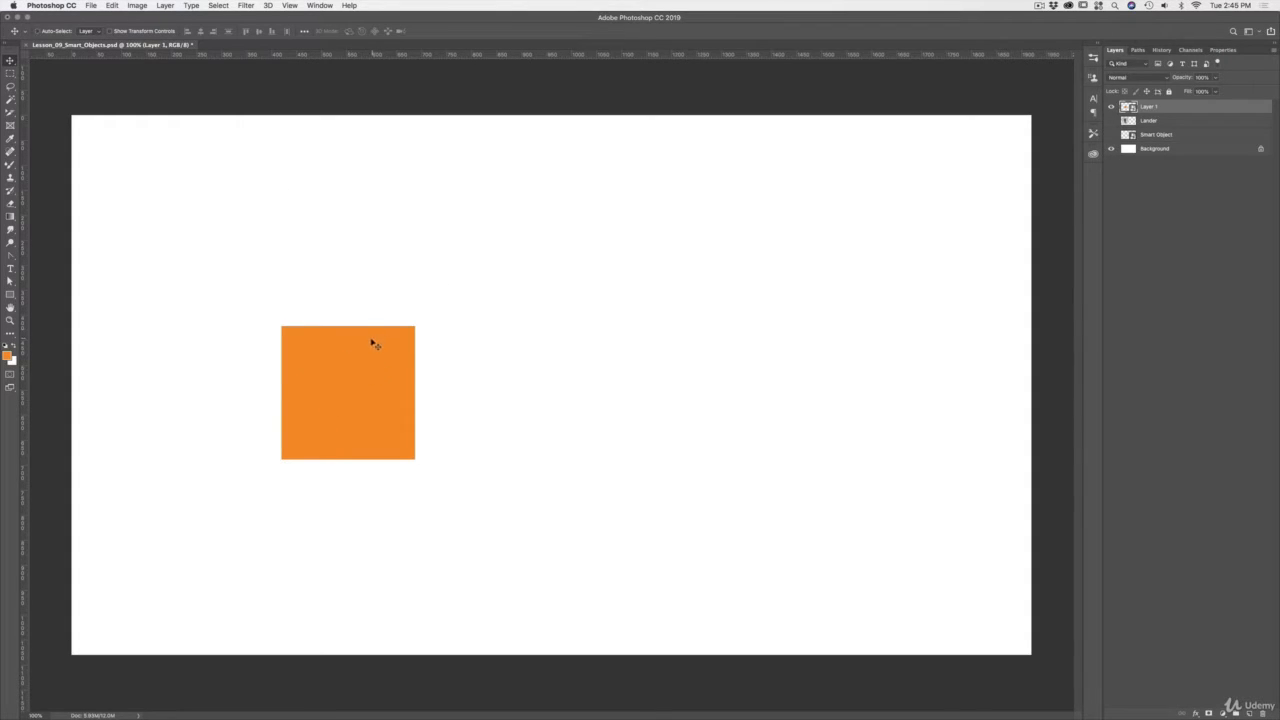
pyautogui.press('super+t')
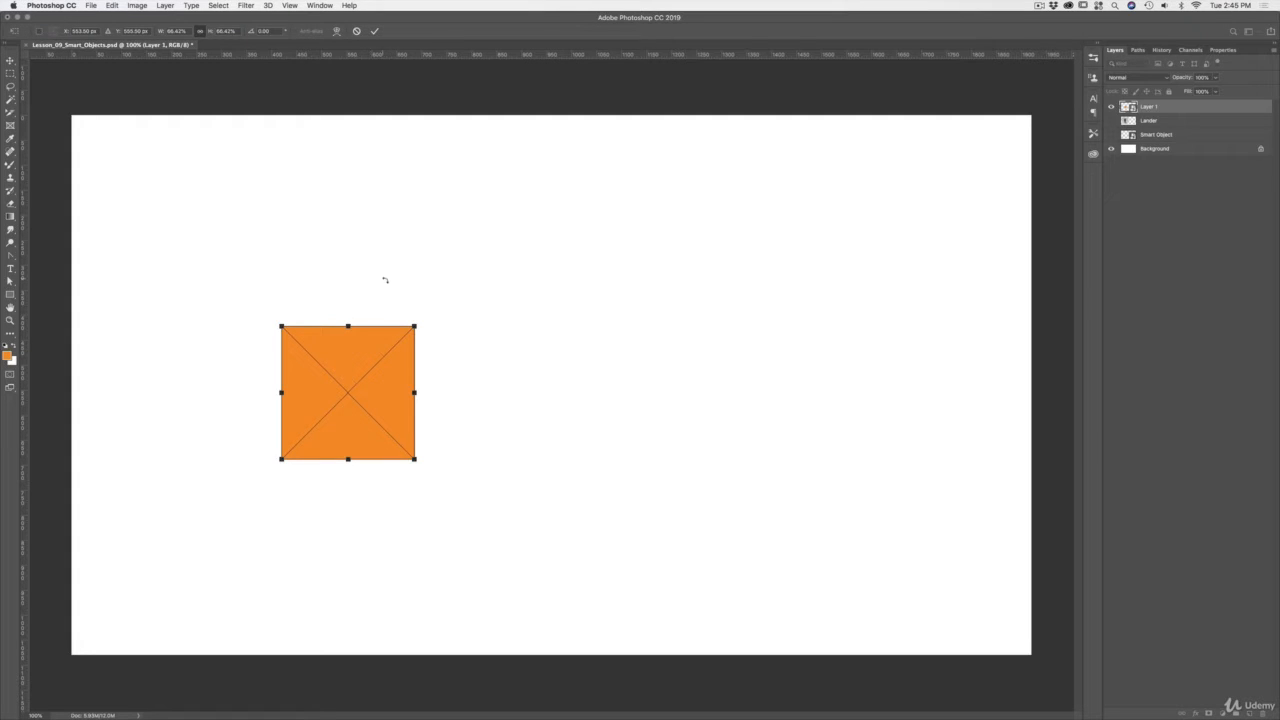
pyautogui.moveTo(414, 325); pyautogui.dragTo(490, 252)
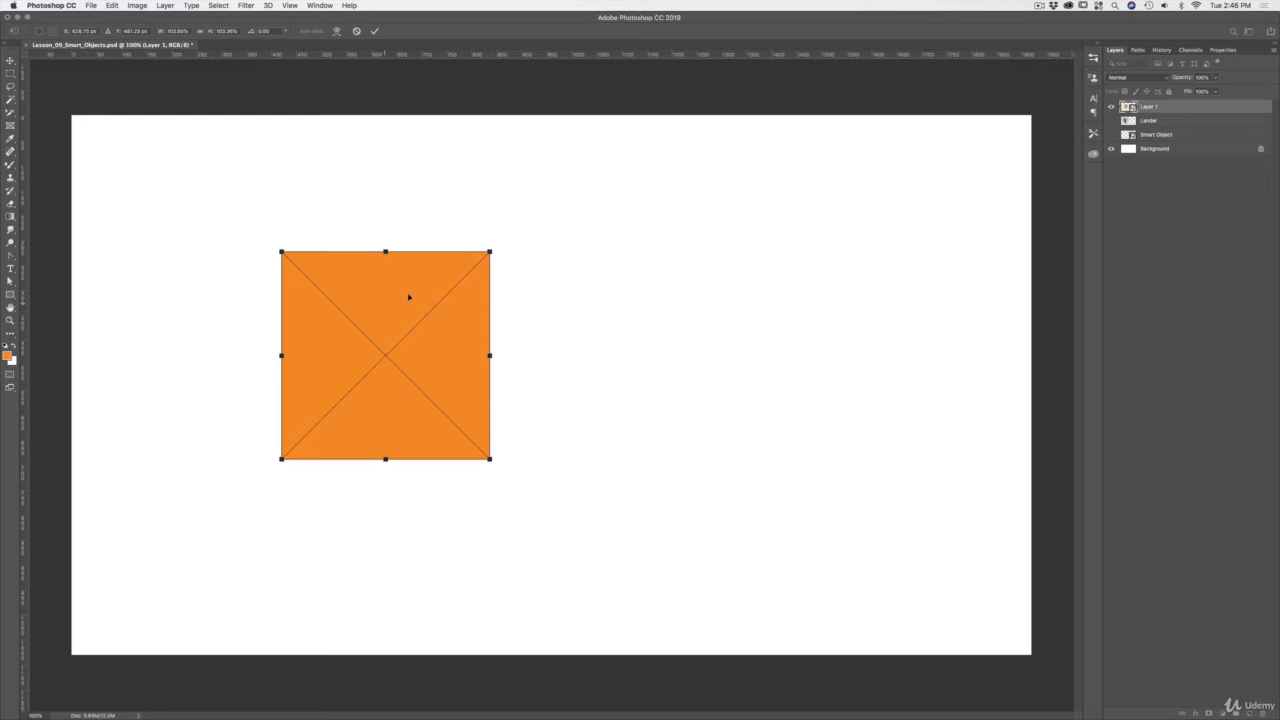
pyautogui.moveTo(490, 252); pyautogui.dragTo(452, 292)
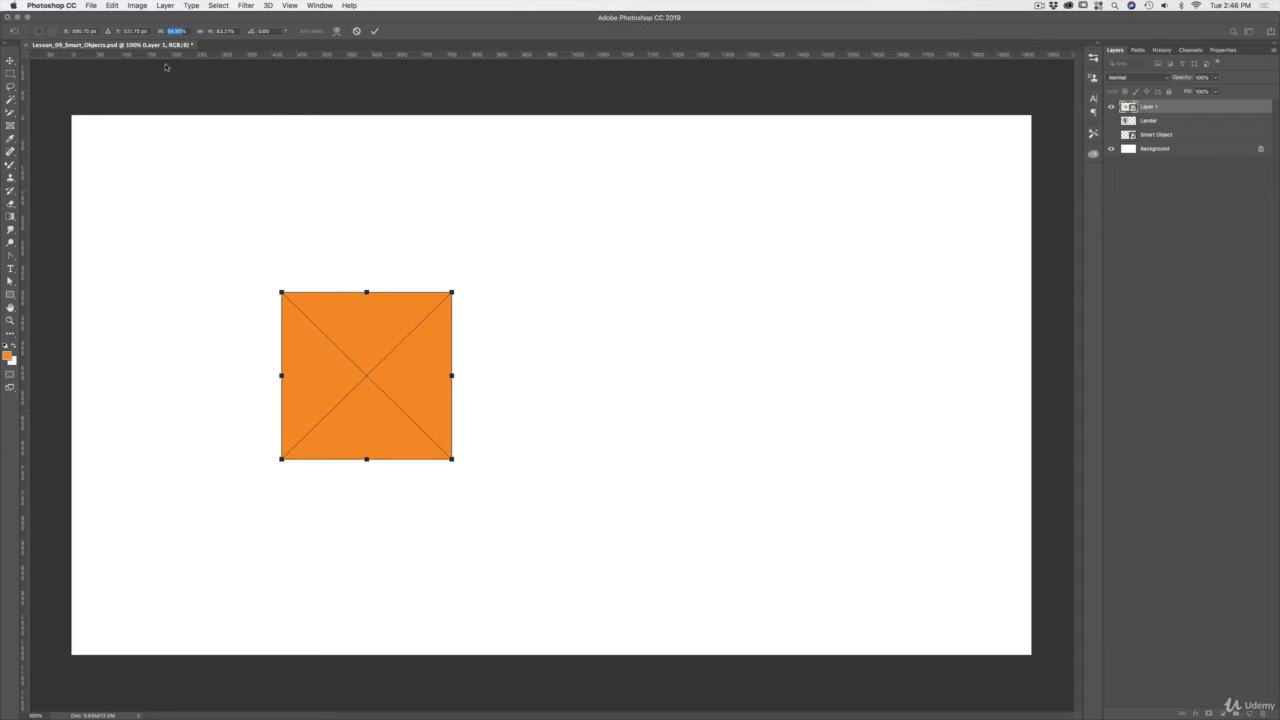
pyautogui.write('1000')
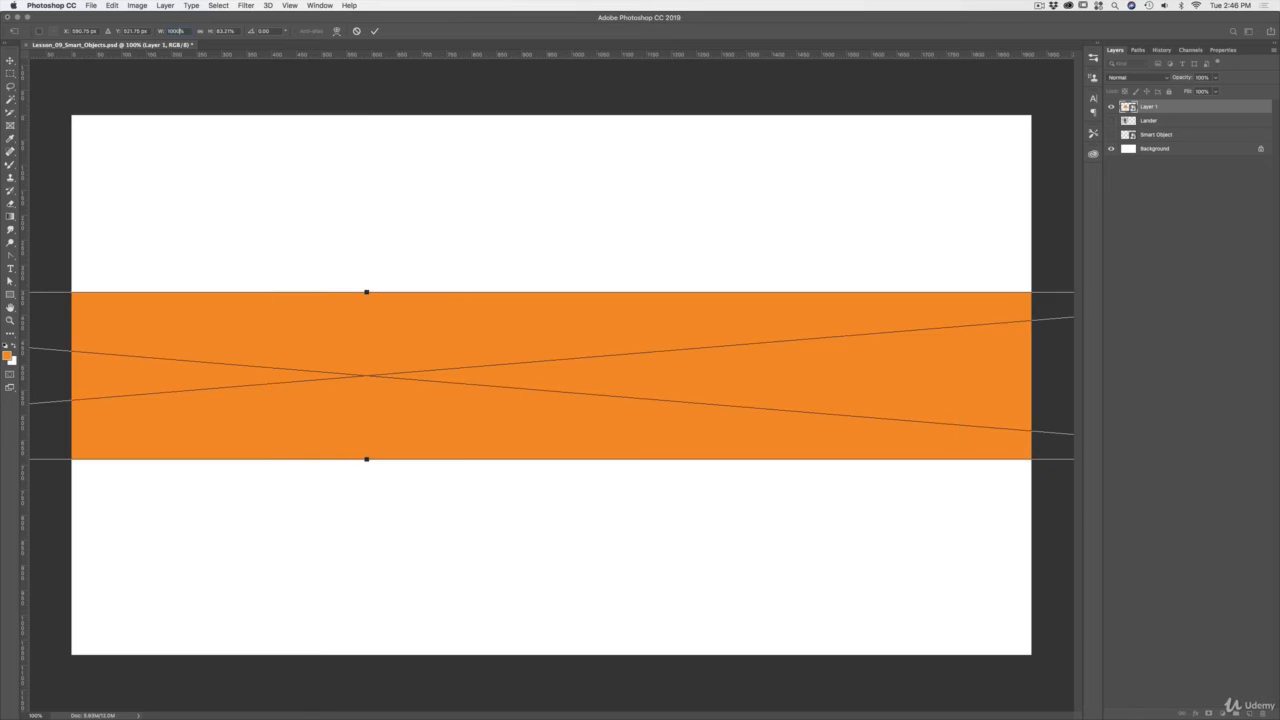
pyautogui.press('Escape')
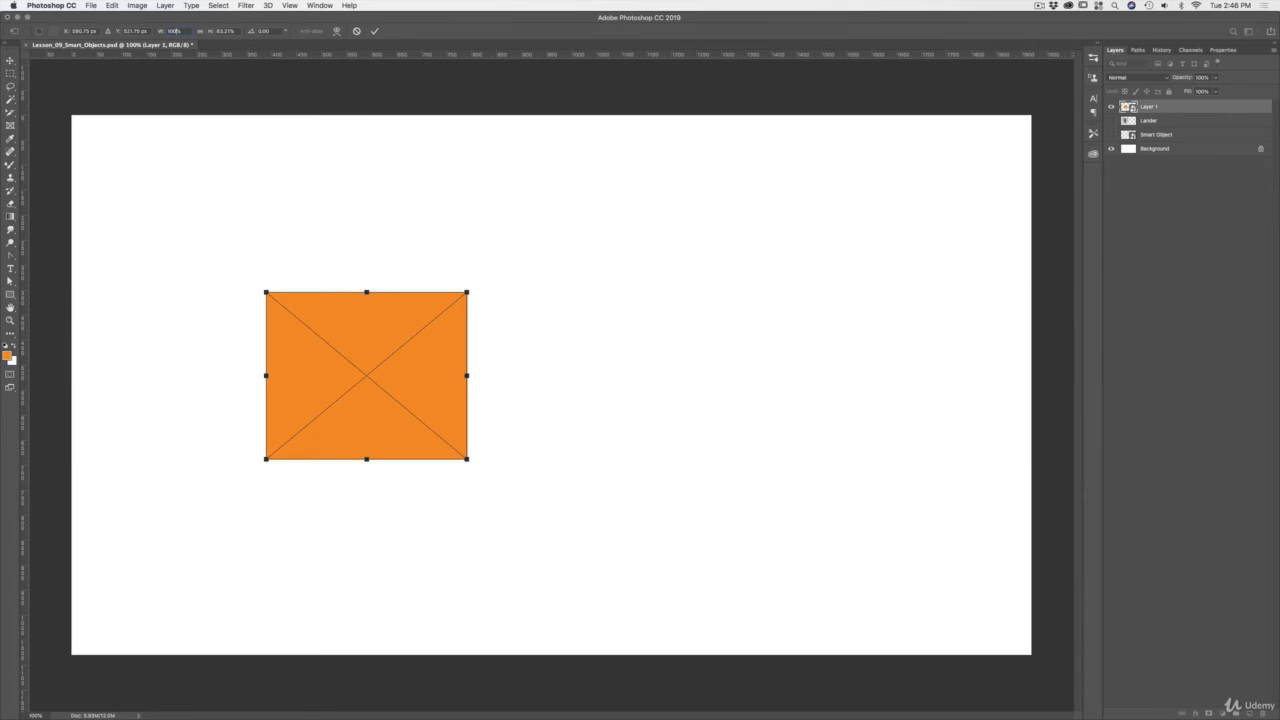
pyautogui.press('Escape')
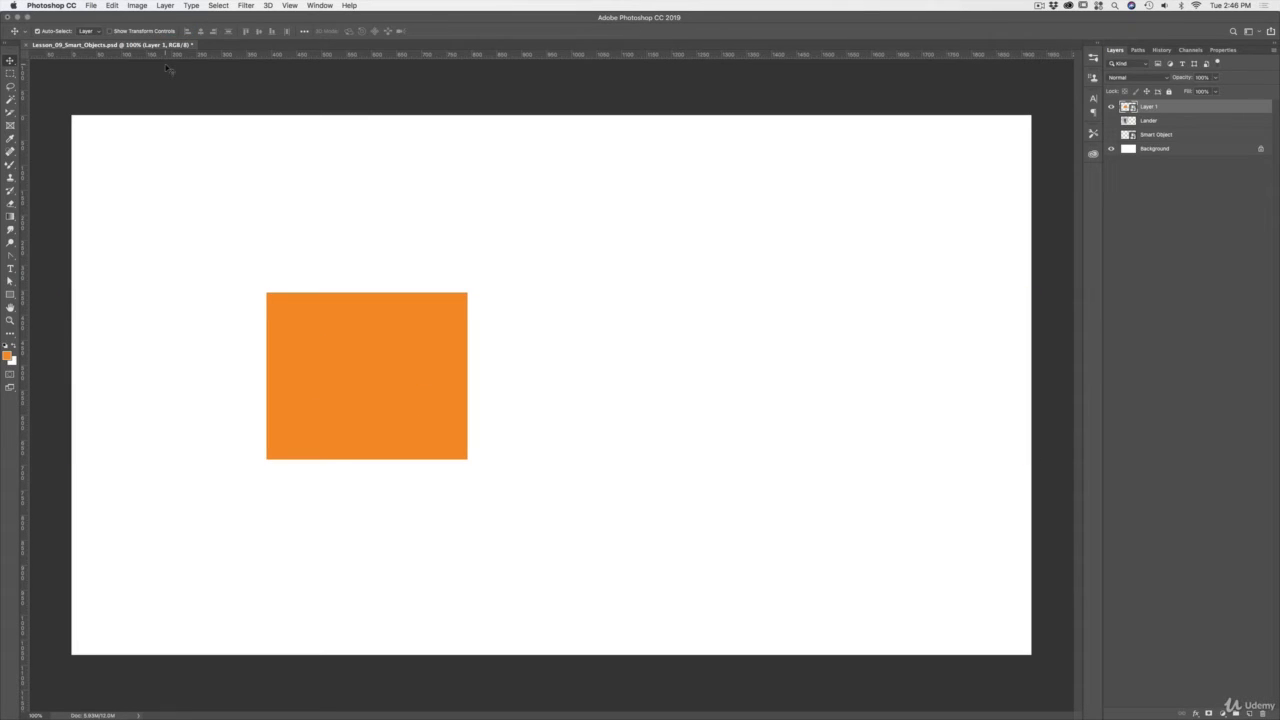
pyautogui.moveTo(385, 378); pyautogui.dragTo(443, 368)
pyautogui.press('super+z')
pyautogui.press('super+z')
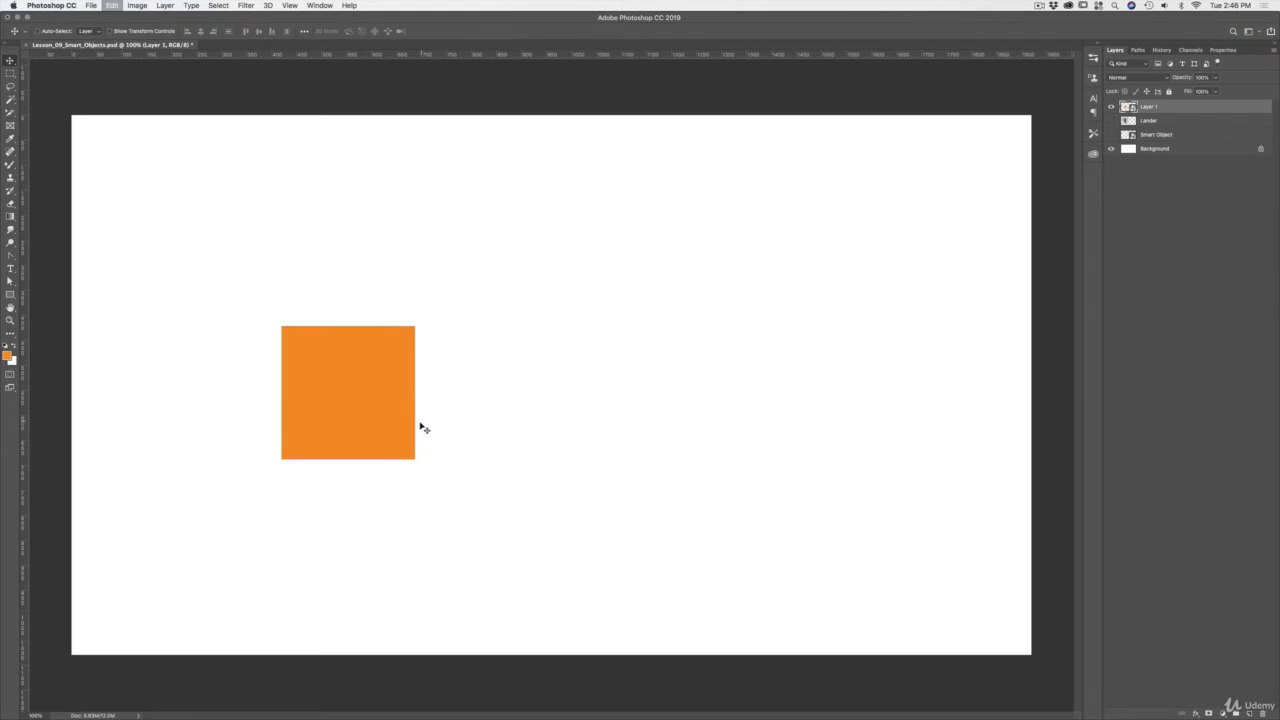
# Free-transform the square smart object and set its linked width and height to 100%
pyautogui.press('super+t')
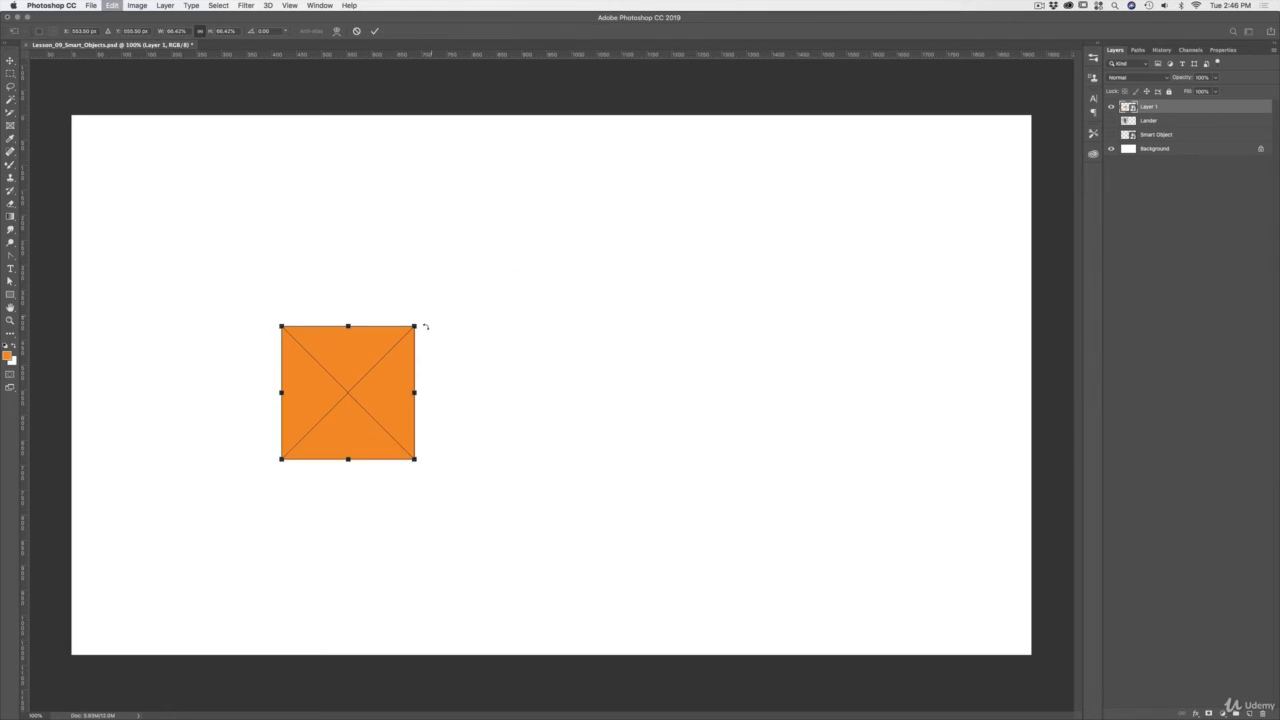
pyautogui.moveTo(415, 326); pyautogui.dragTo(423, 318)
pyautogui.click(176, 31)
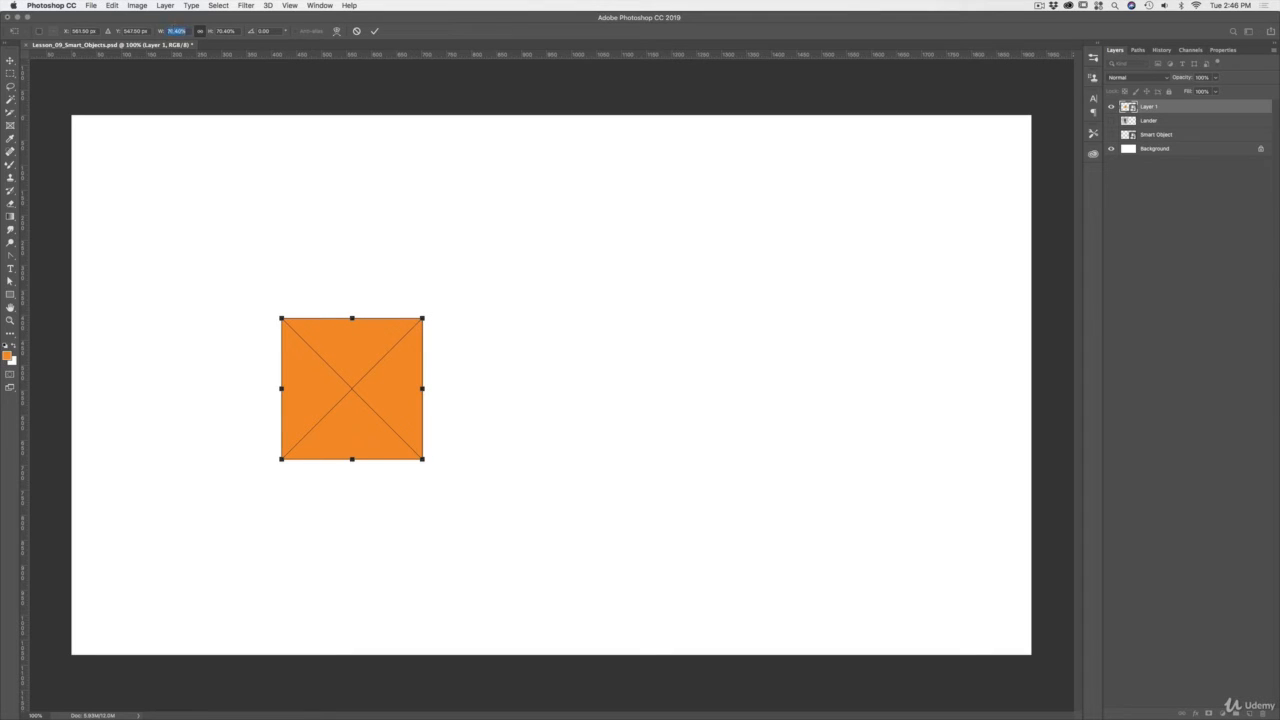
pyautogui.write('100')
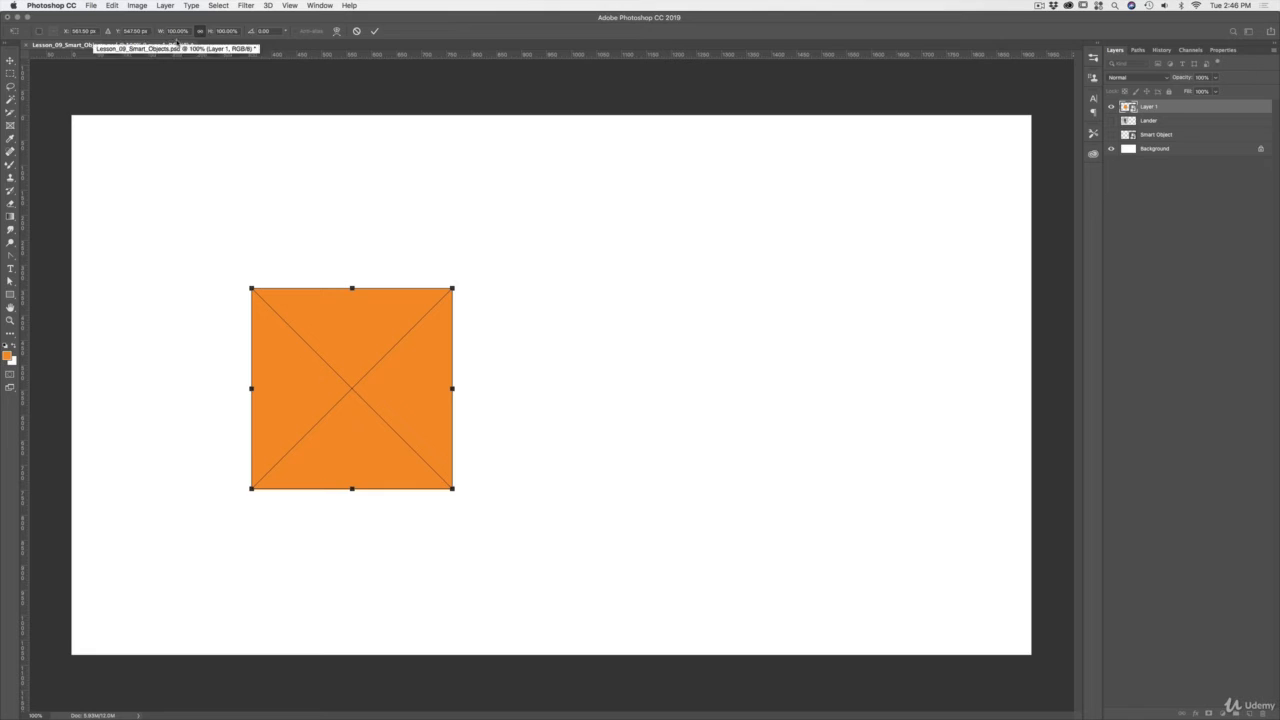
pyautogui.press('Return')
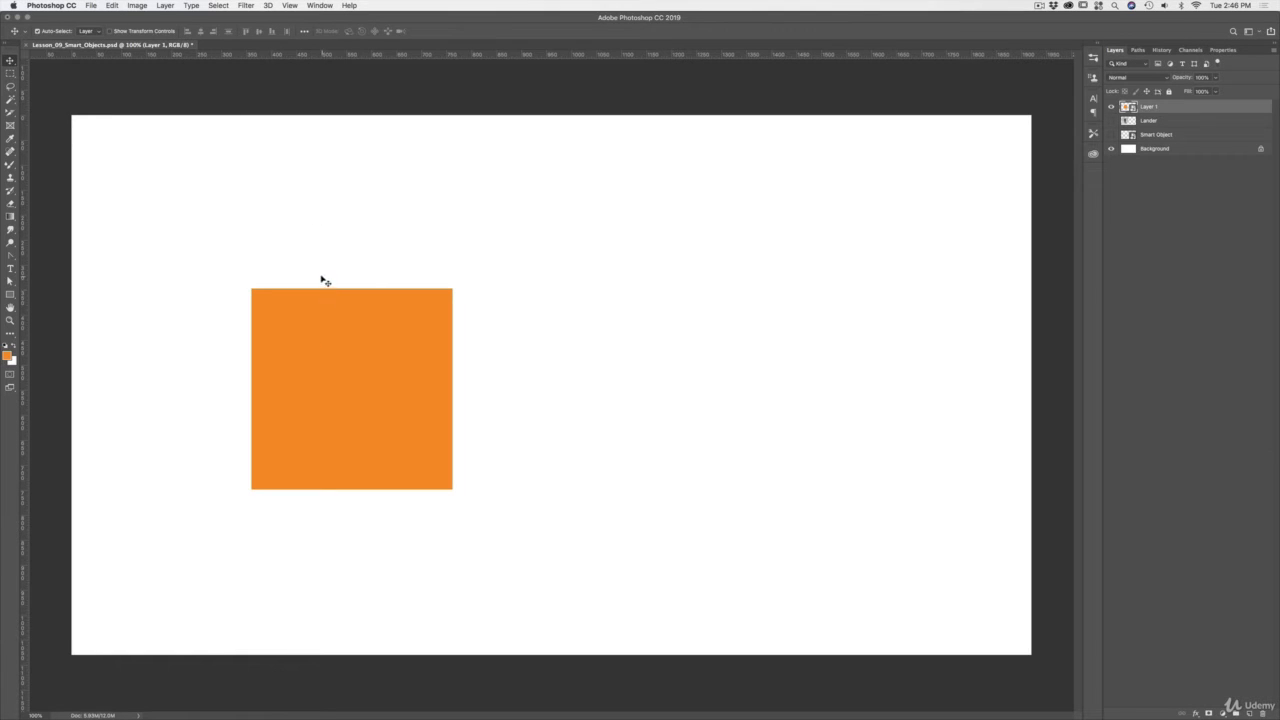
# Examine the edges of the rescaled smart object square up close for sharpness
pyautogui.press('z')
pyautogui.moveTo(323, 277); pyautogui.dragTo(354, 289)
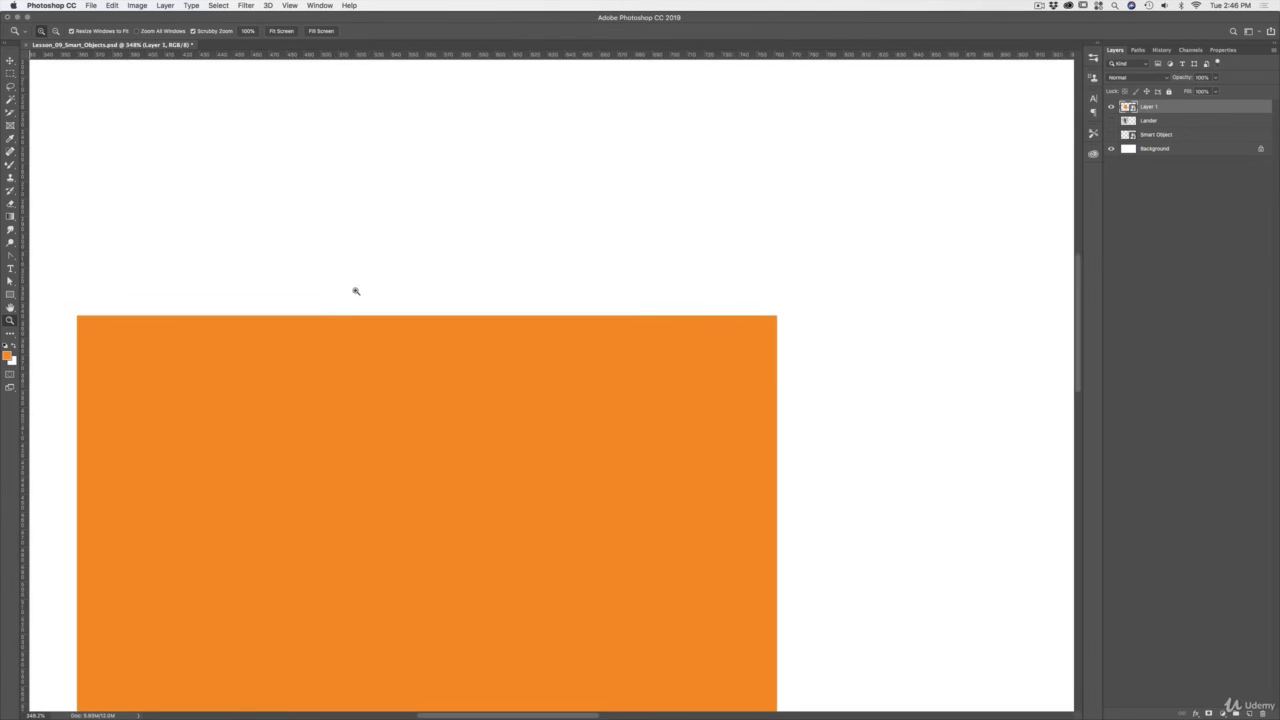
pyautogui.moveTo(250, 316); pyautogui.dragTo(205, 317)
pyautogui.press('v')
pyautogui.moveTo(267, 345); pyautogui.dragTo(242, 325)
pyautogui.press('super+r')
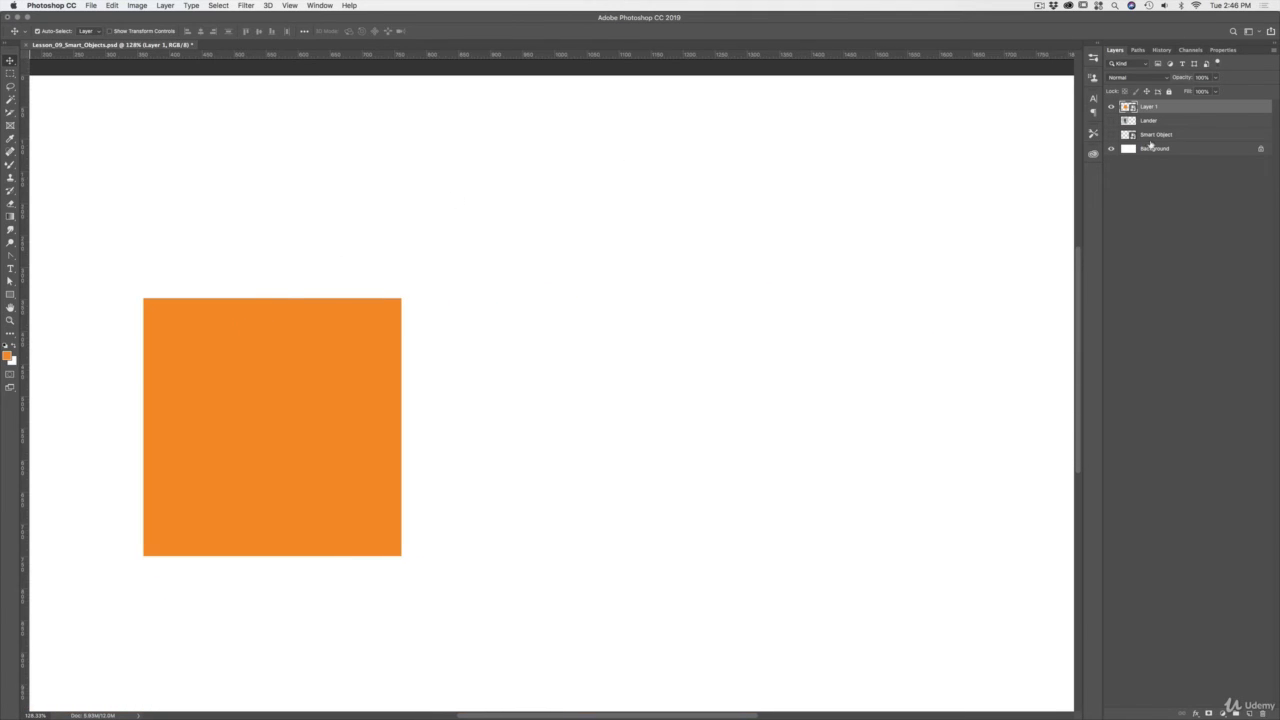
# Create a second orange square about 350 px wide beside the first, as a filled marquee selection on a new top layer
pyautogui.click(10, 73)
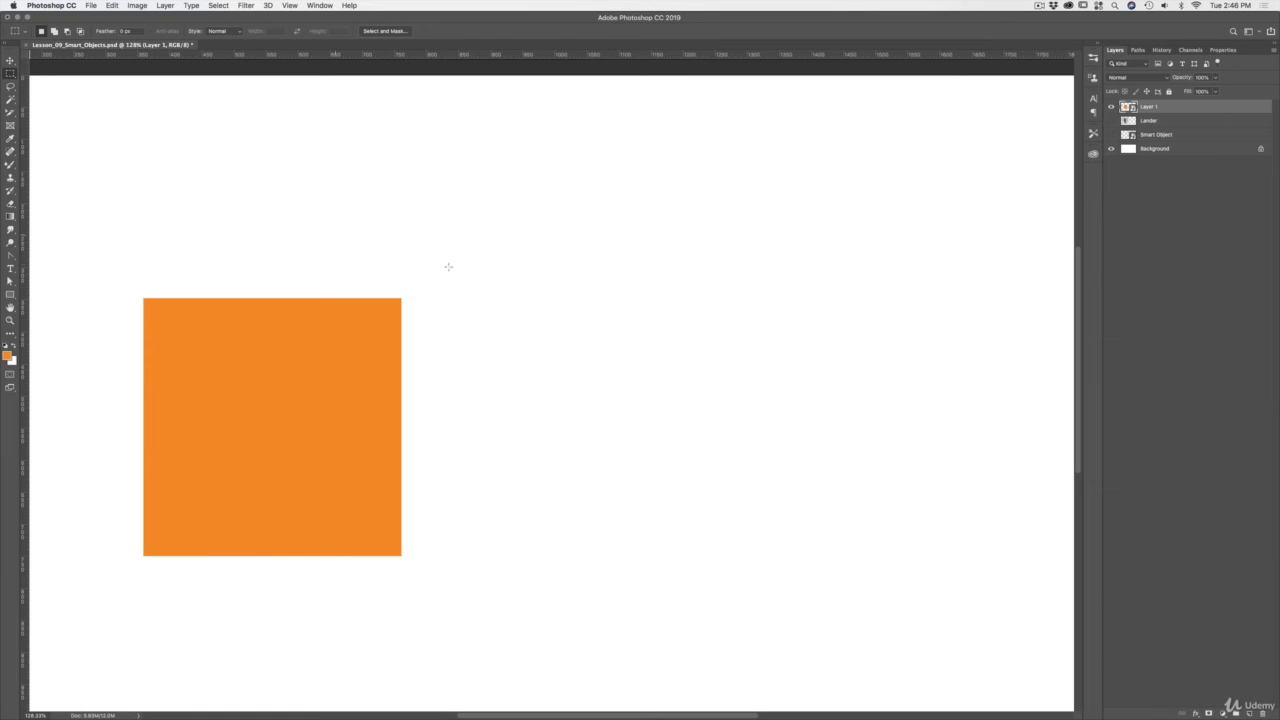
pyautogui.moveTo(516, 298); pyautogui.dragTo(763, 524)
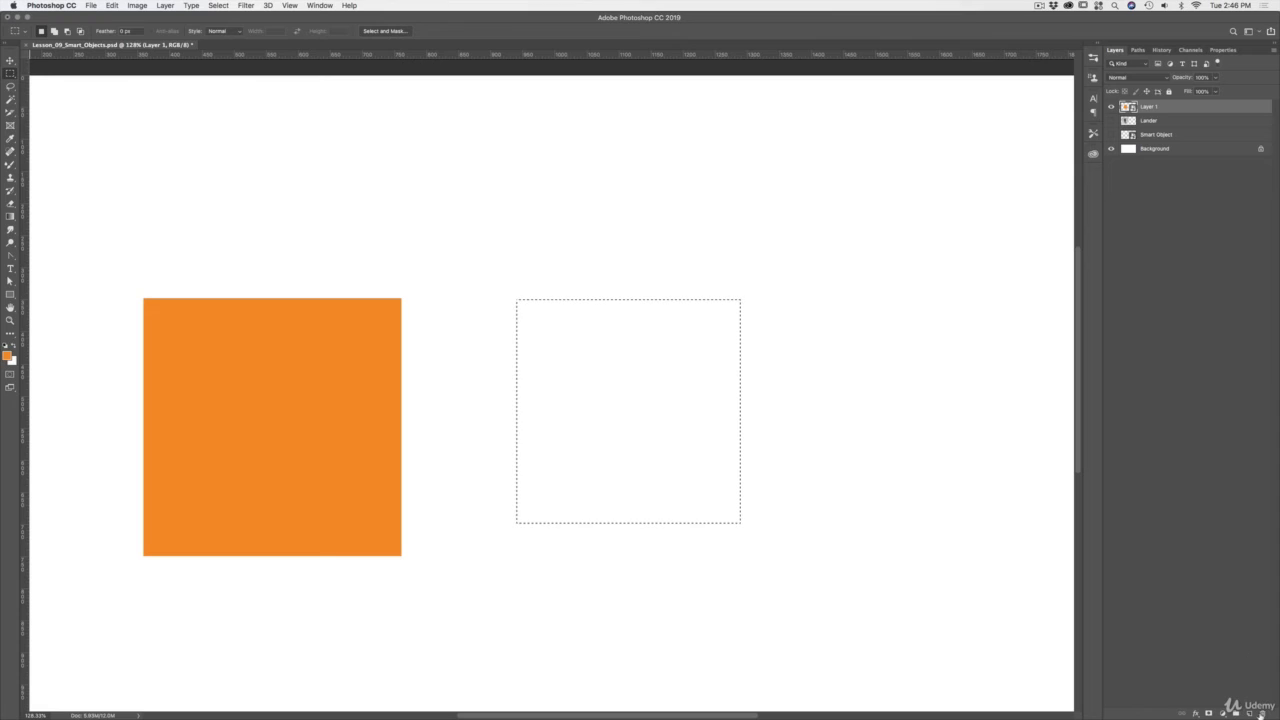
pyautogui.click(1249, 706)
pyautogui.press('alt')
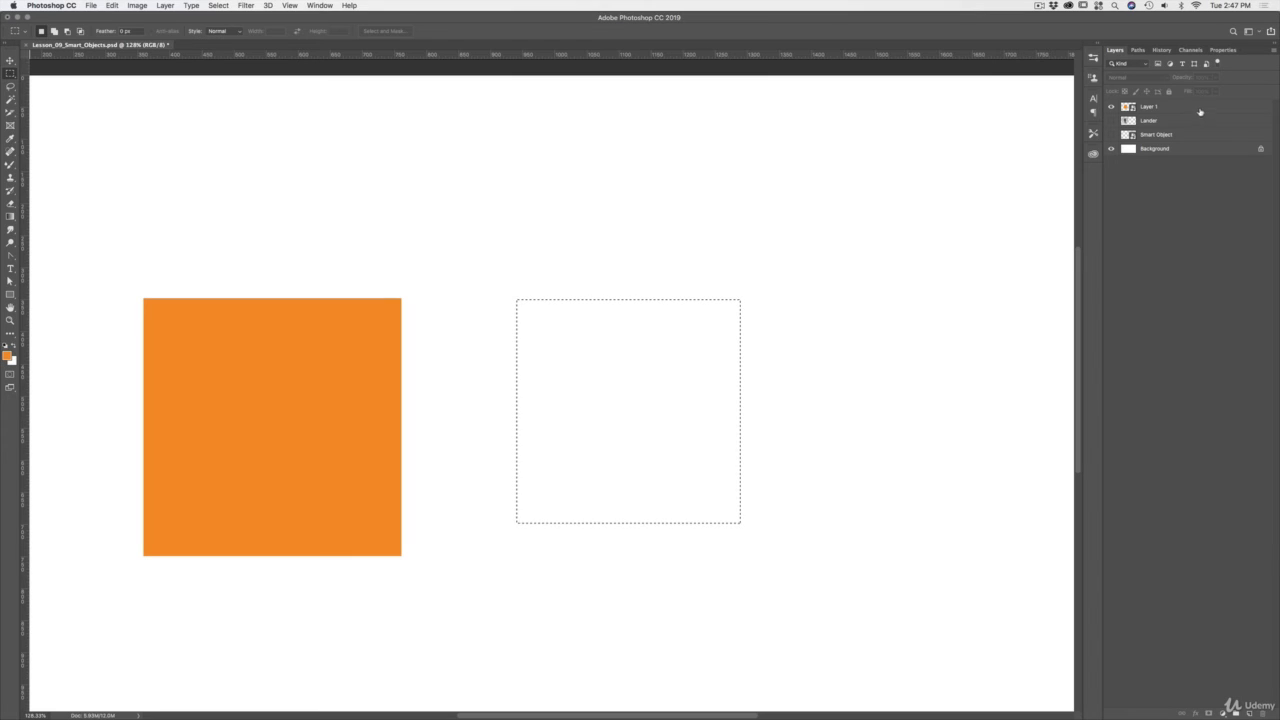
pyautogui.click(1232, 108)
pyautogui.click(1249, 713)
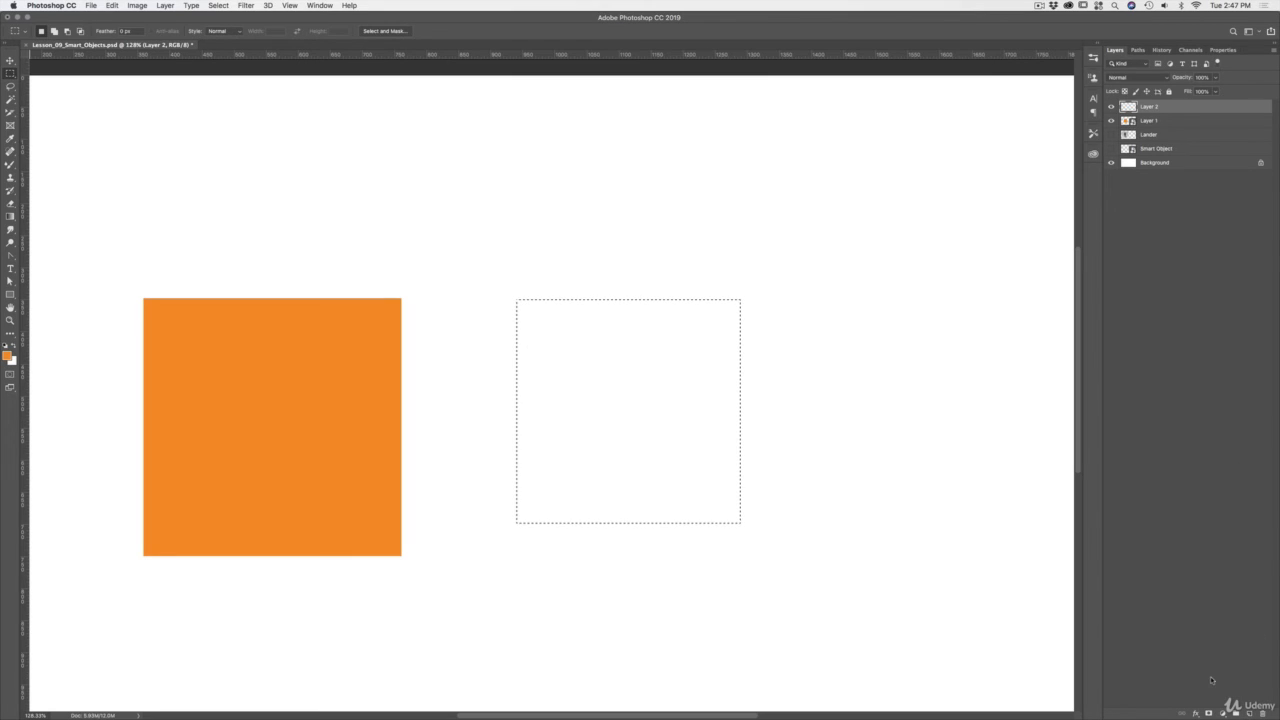
pyautogui.hotkey('alt', 'BackSpace')
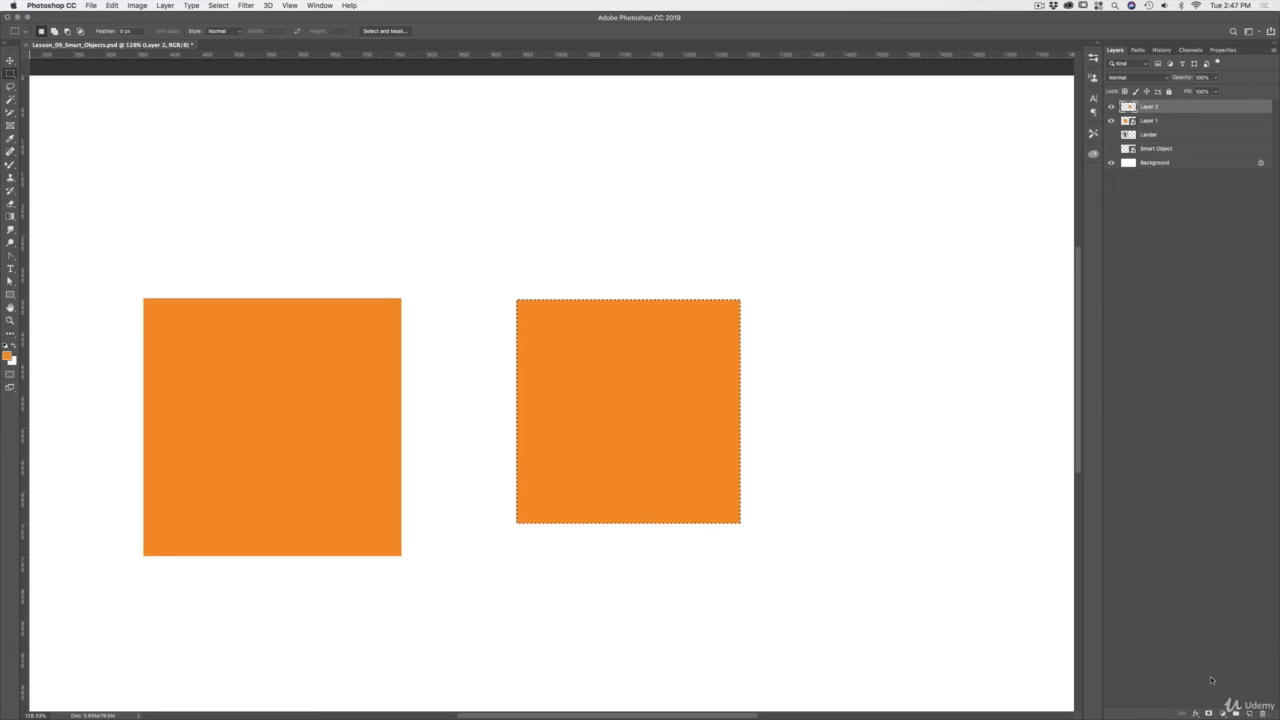
pyautogui.press('super+d')
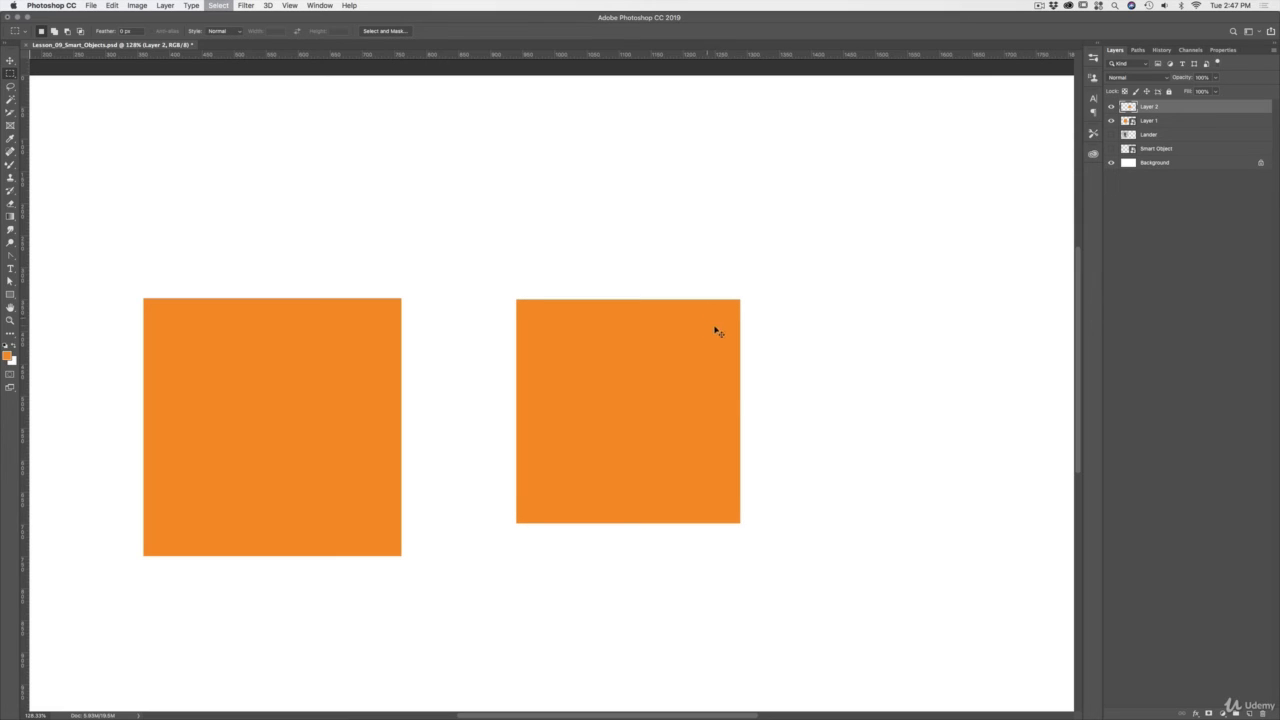
# Scale the second square's regular layer down proportionally to about 320 px wide
pyautogui.press('super+t')
pyautogui.moveTo(738, 301)
pyautogui.mouseDown()
pyautogui.moveTo(574, 423)
pyautogui.moveTo(548, 452)
pyautogui.moveTo(562, 472)
pyautogui.moveTo(721, 318)
pyautogui.mouseUp()
pyautogui.press('Return')
pyautogui.press('super+t')
pyautogui.press('Return')
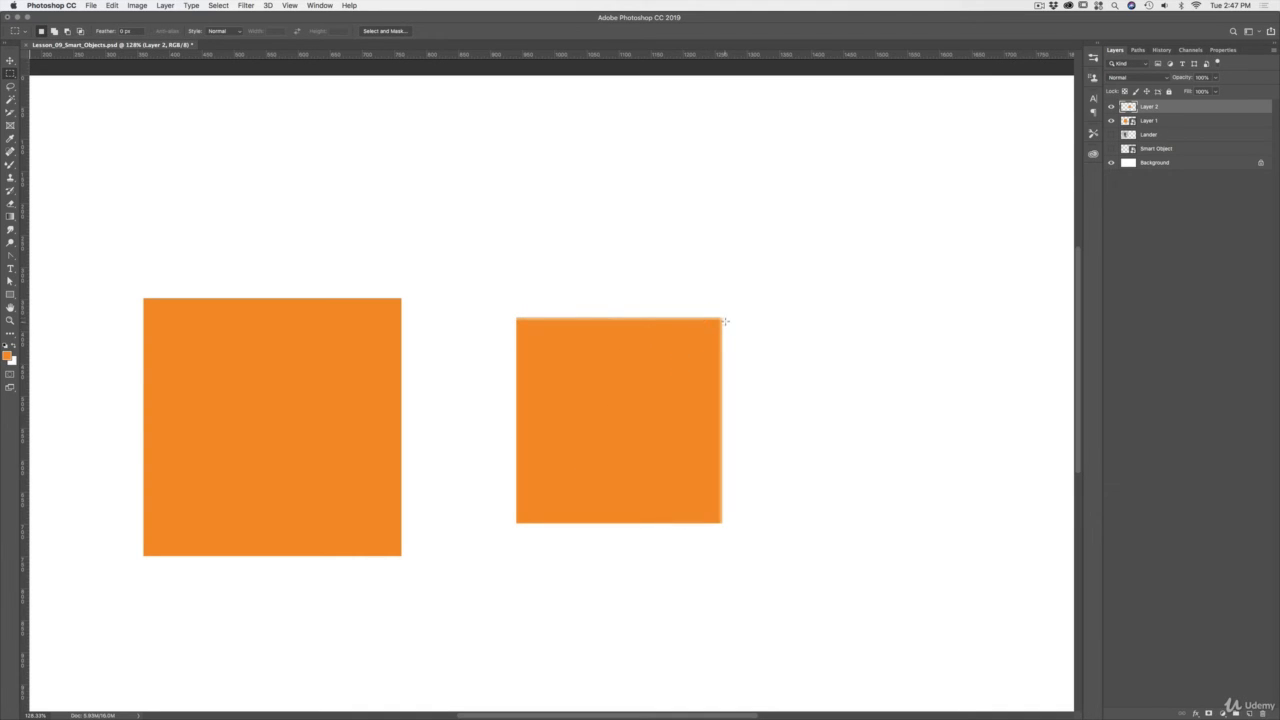
# Examine the scaled regular square's edges up close and compare them with the edges of the smart object square
pyautogui.press('z')
pyautogui.moveTo(690, 326); pyautogui.dragTo(766, 300)
pyautogui.press('m')
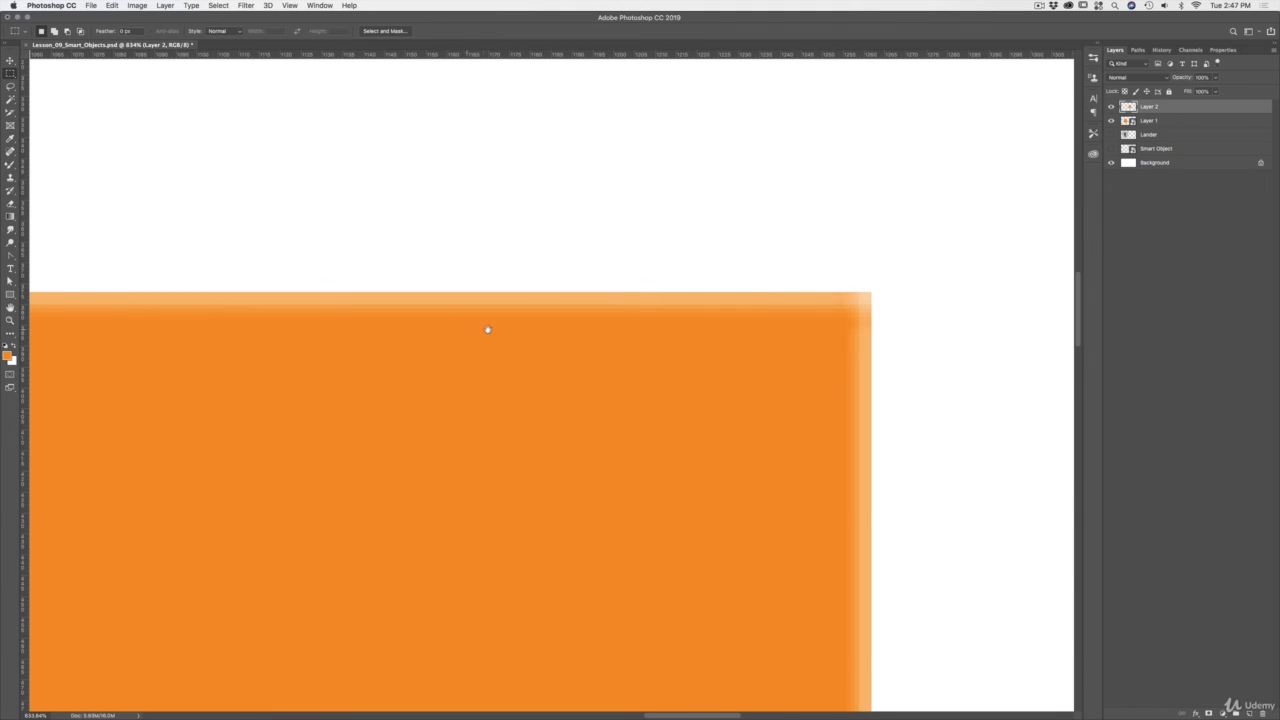
pyautogui.scroll(-2, 485, 330)
pyautogui.hscroll(-5, 517, 331)
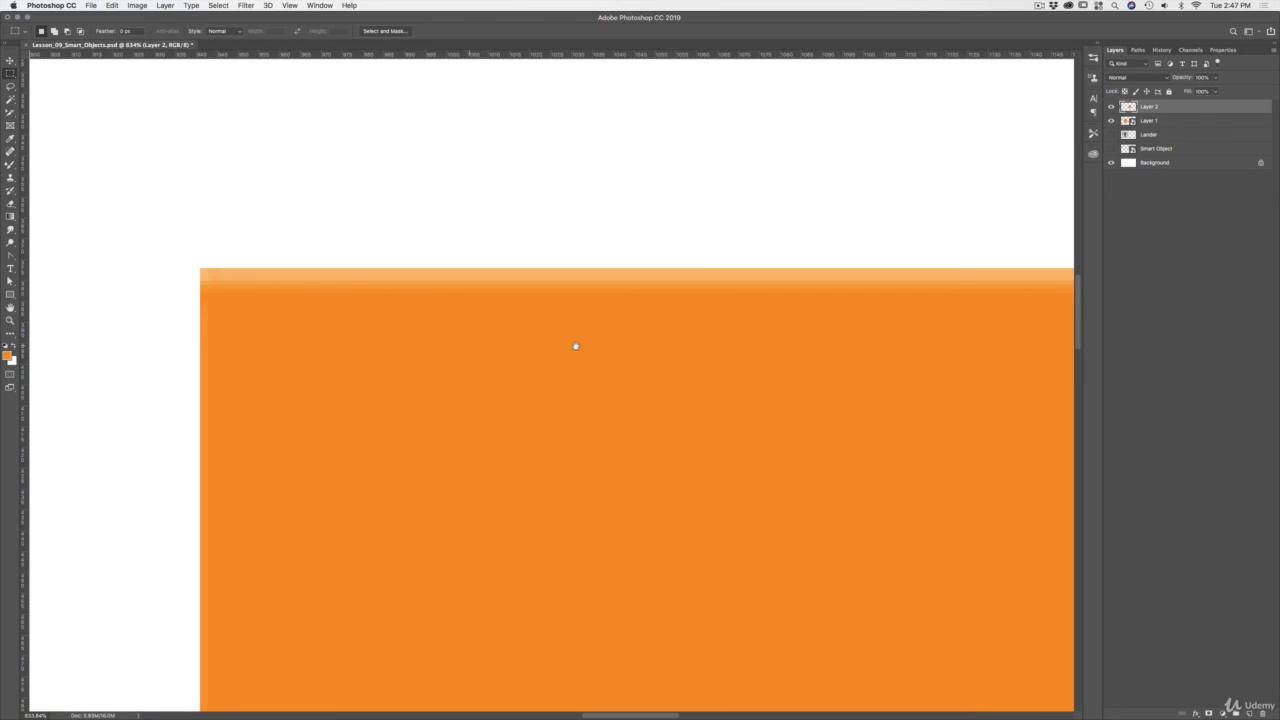
pyautogui.hscroll(-10, 540, 350)
pyautogui.press('z')
pyautogui.moveTo(634, 346); pyautogui.dragTo(594, 346)
pyautogui.press('m')
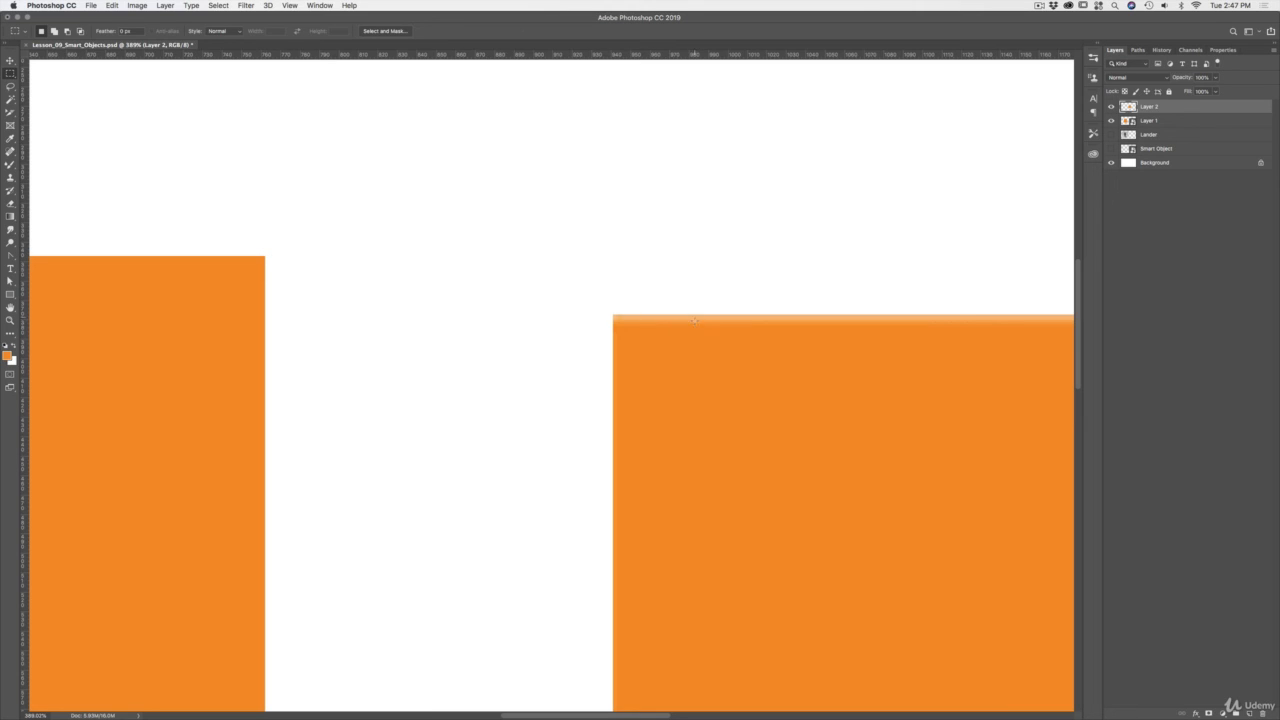
pyautogui.press('super+1')
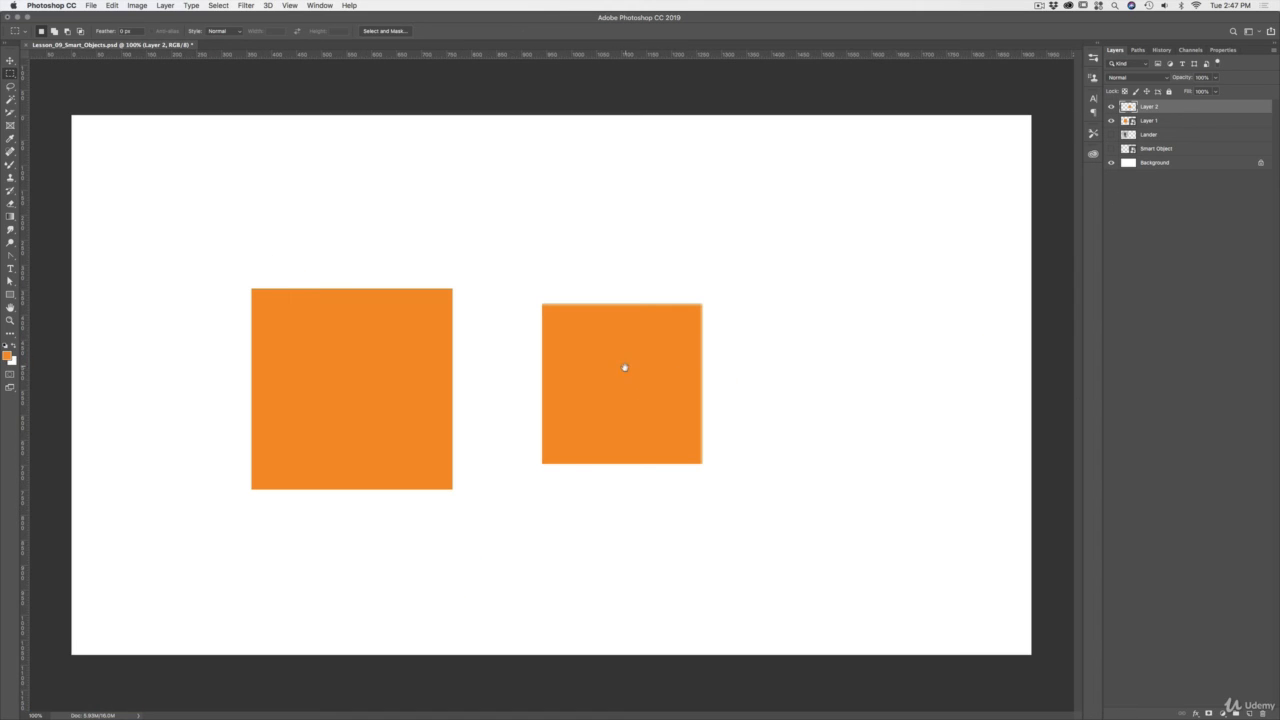